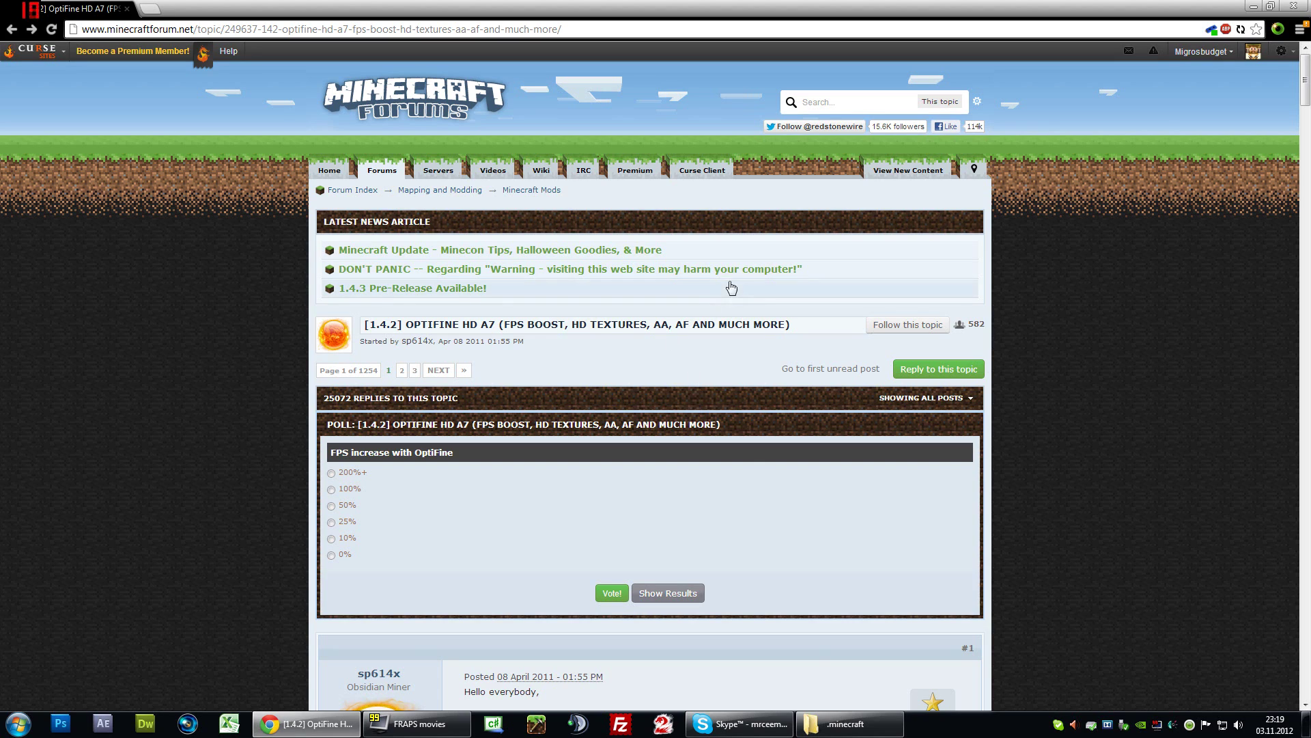
Switch to the .minecraft folder window and inspect the 1.4.2 Mods folder, including the contents of SEUS 1.4.2.zip.
{"action": "left_click", "coordinate": [849, 730]}
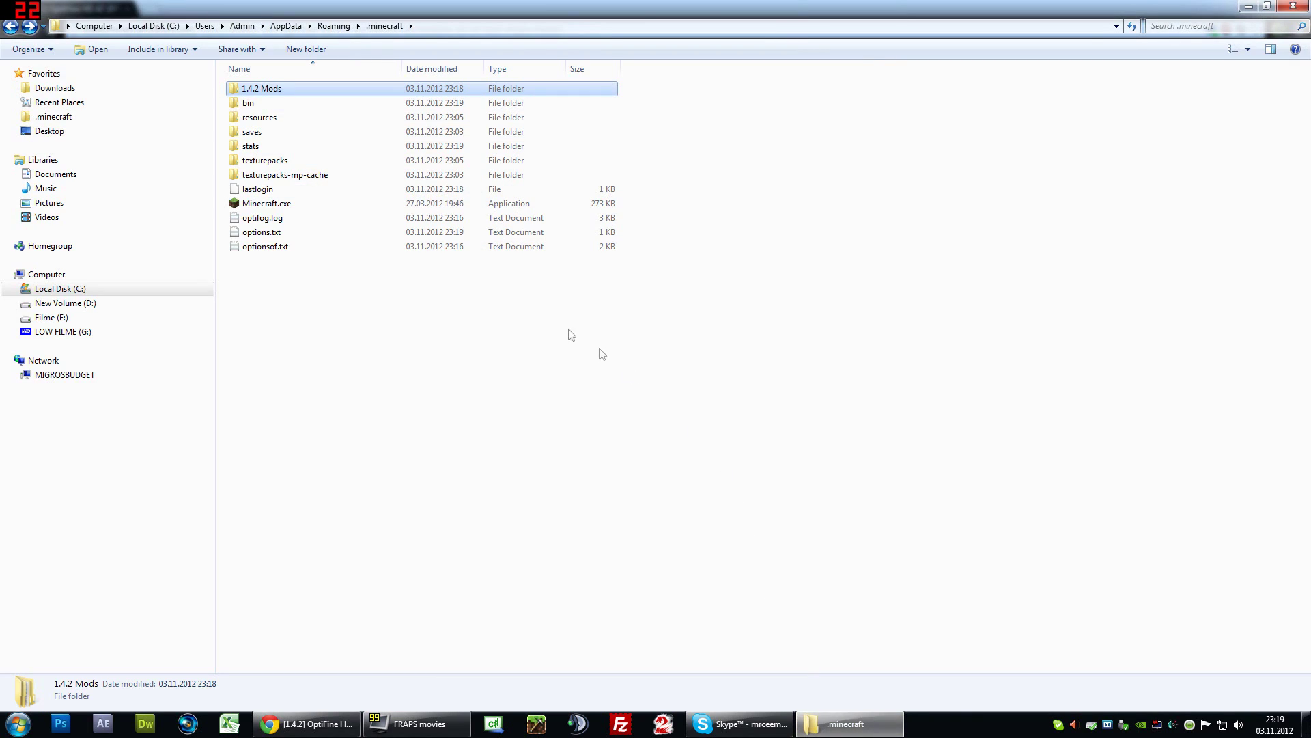
{"action": "double_click", "coordinate": [305, 93]}
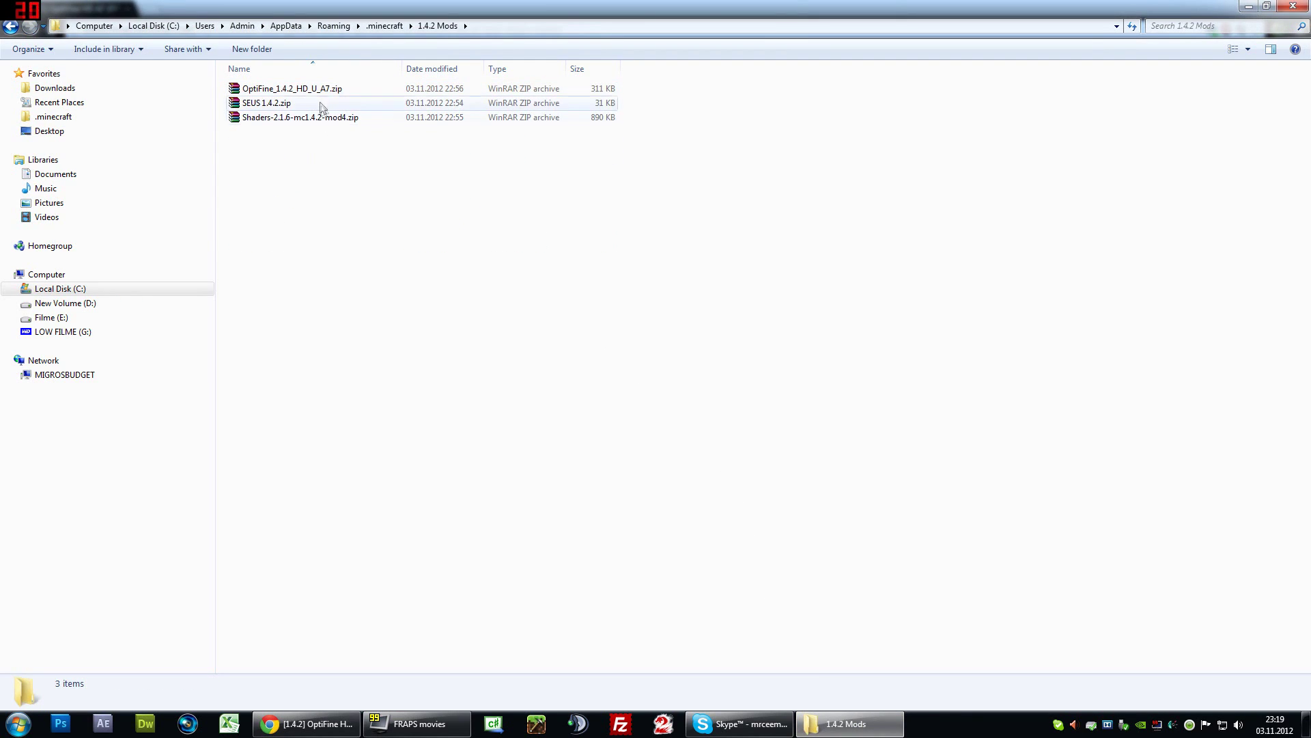
{"action": "left_click", "coordinate": [285, 117]}
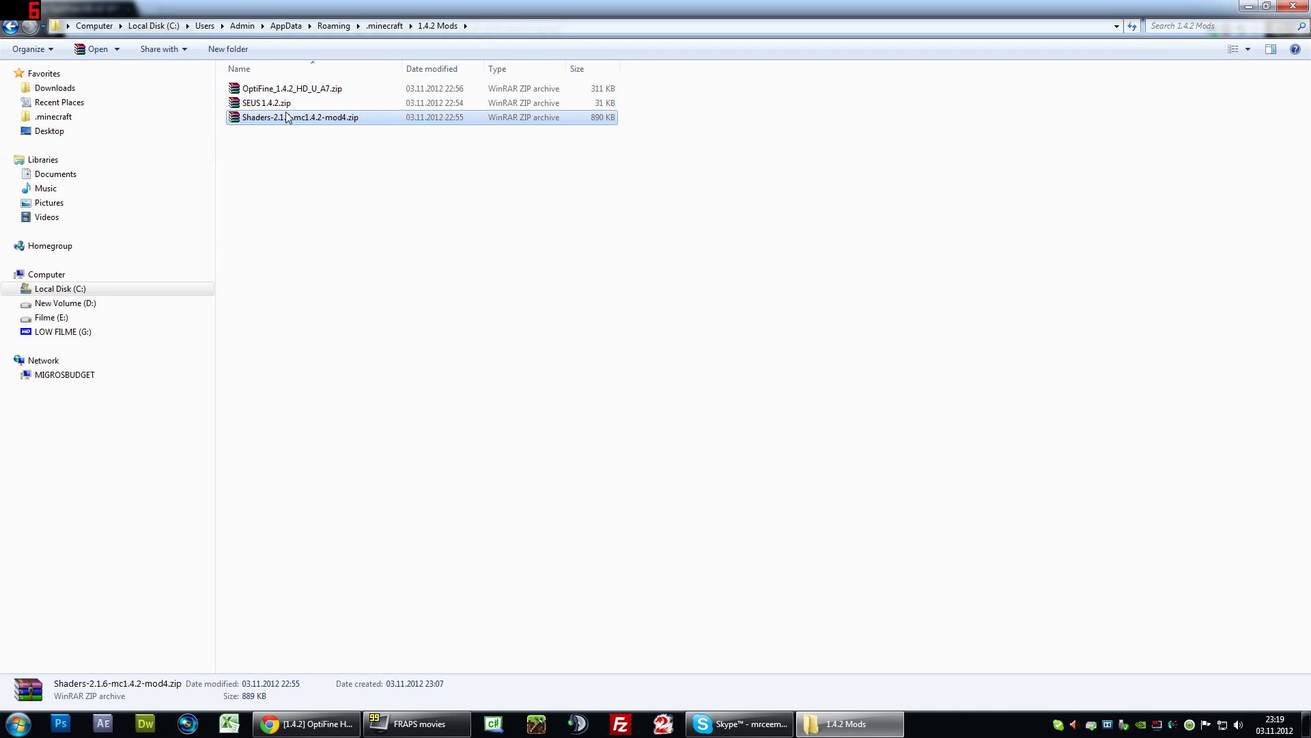
{"action": "double_click", "coordinate": [273, 103]}
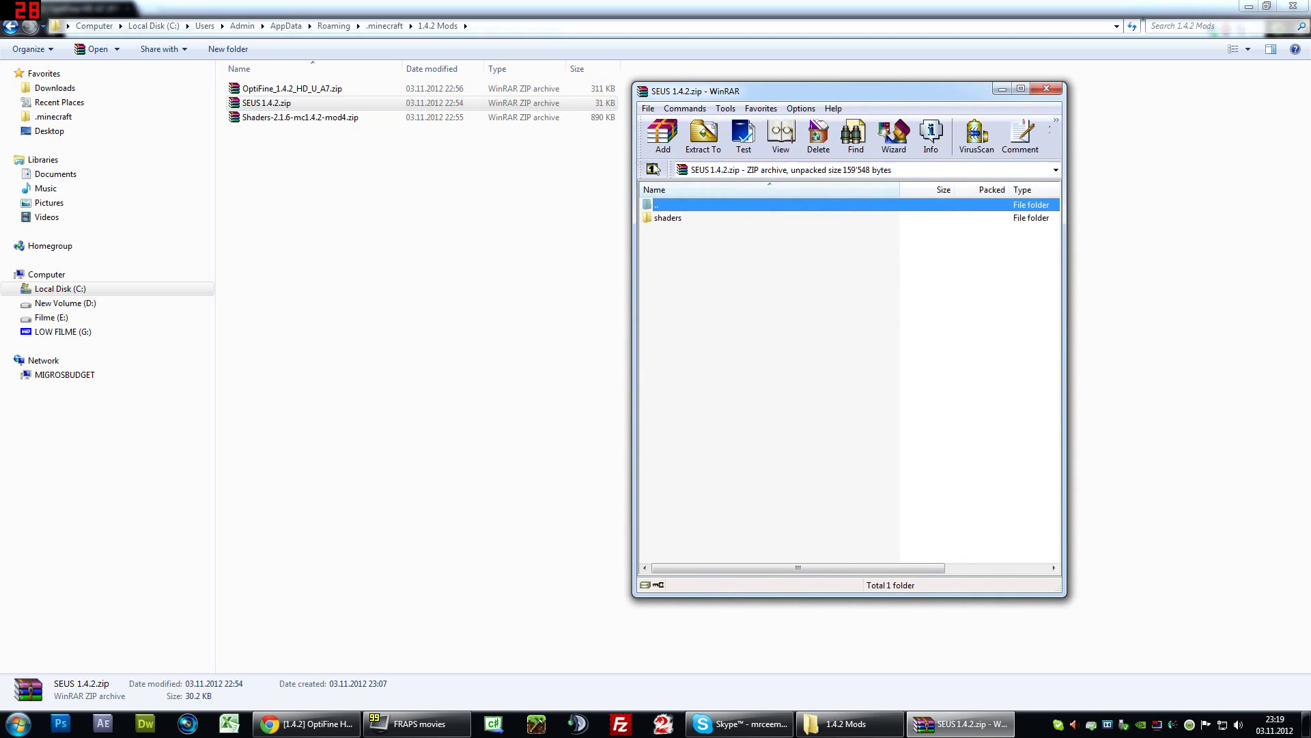
{"action": "left_click", "coordinate": [1046, 89]}
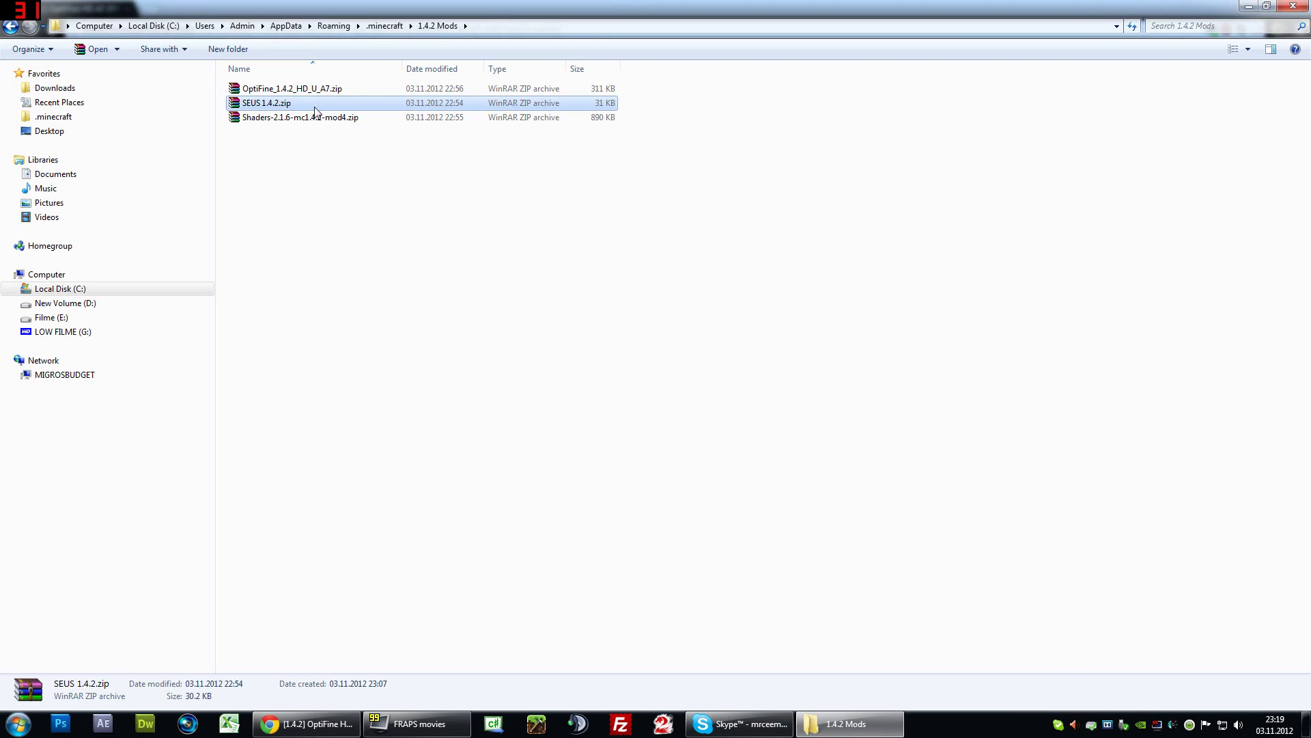
{"action": "left_click", "coordinate": [325, 149]}
{"action": "left_click", "coordinate": [234, 105]}
{"action": "left_click", "coordinate": [328, 143]}
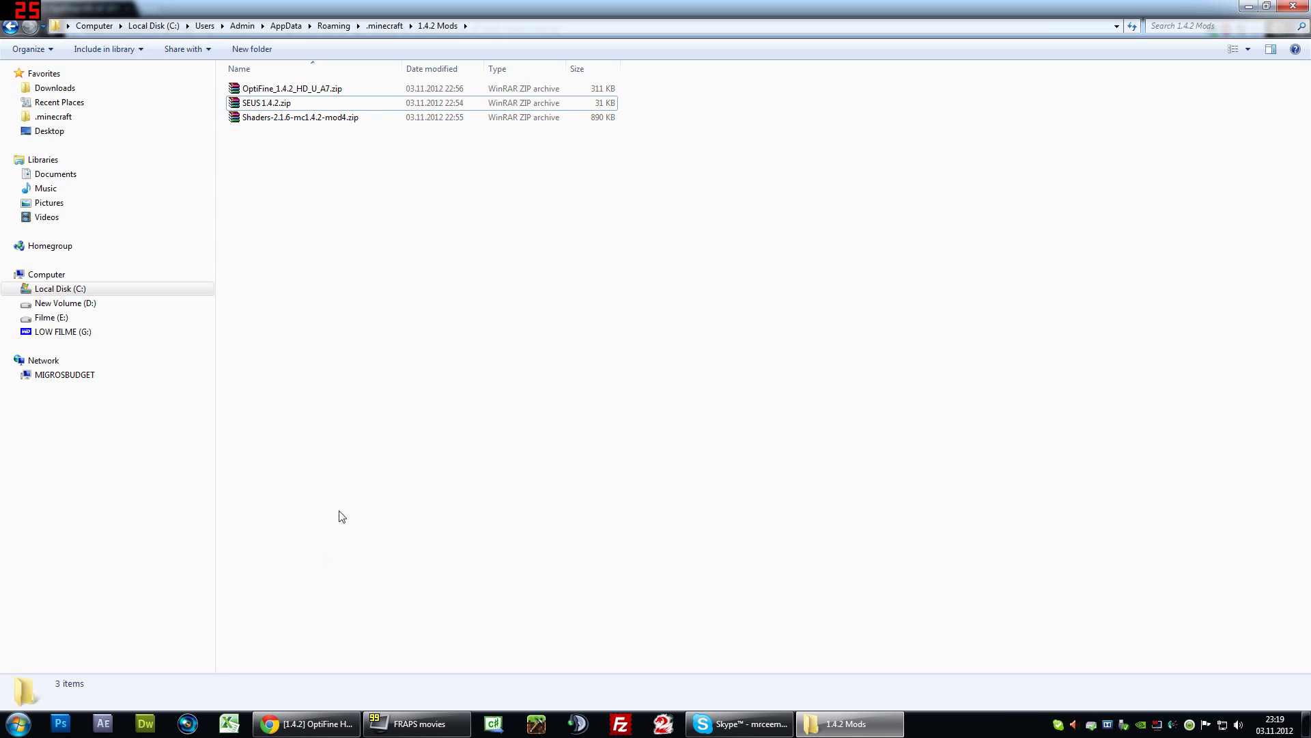
Switch to Chrome and download OptiFine_1.4.2_HD_U_A7.zip through the OptiFine HD A7 Ultra entry of the forum topic.
{"action": "key", "text": "alt+Tab"}
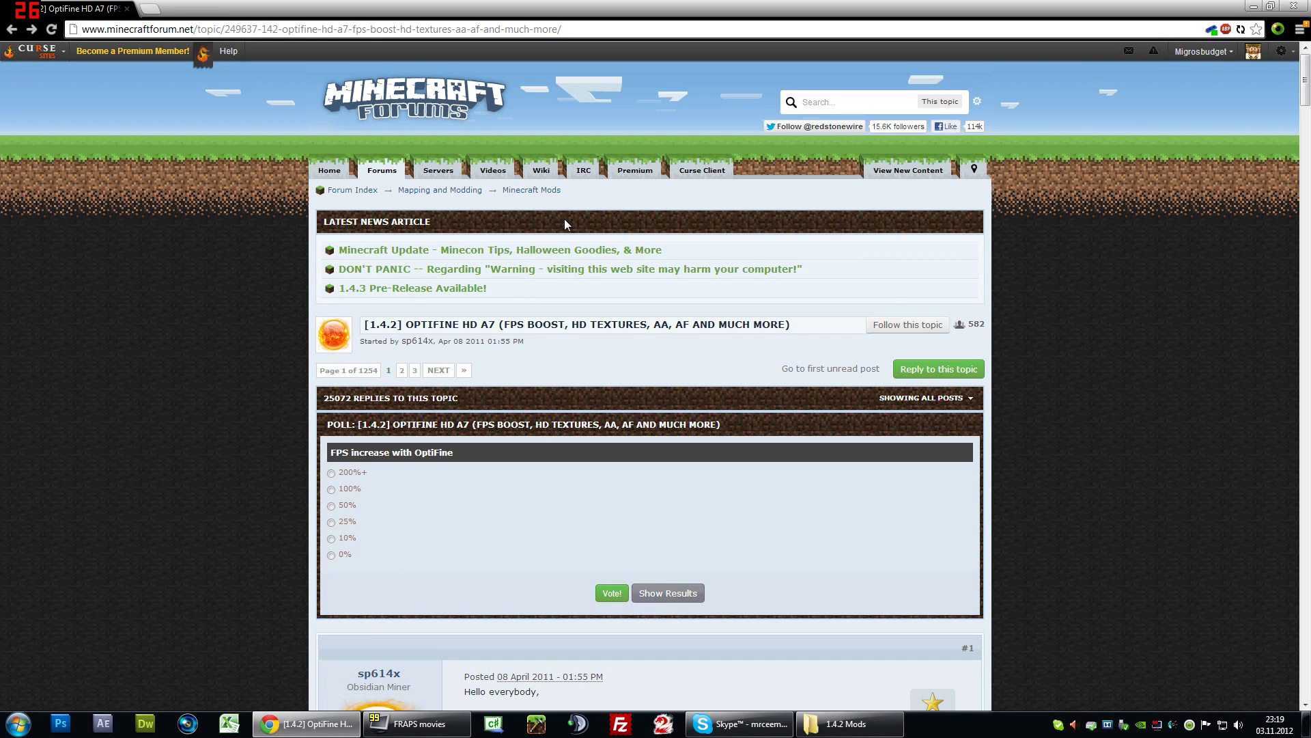
{"action": "scroll", "coordinate": [1001, 265], "scroll_direction": "down", "scroll_amount": 6}
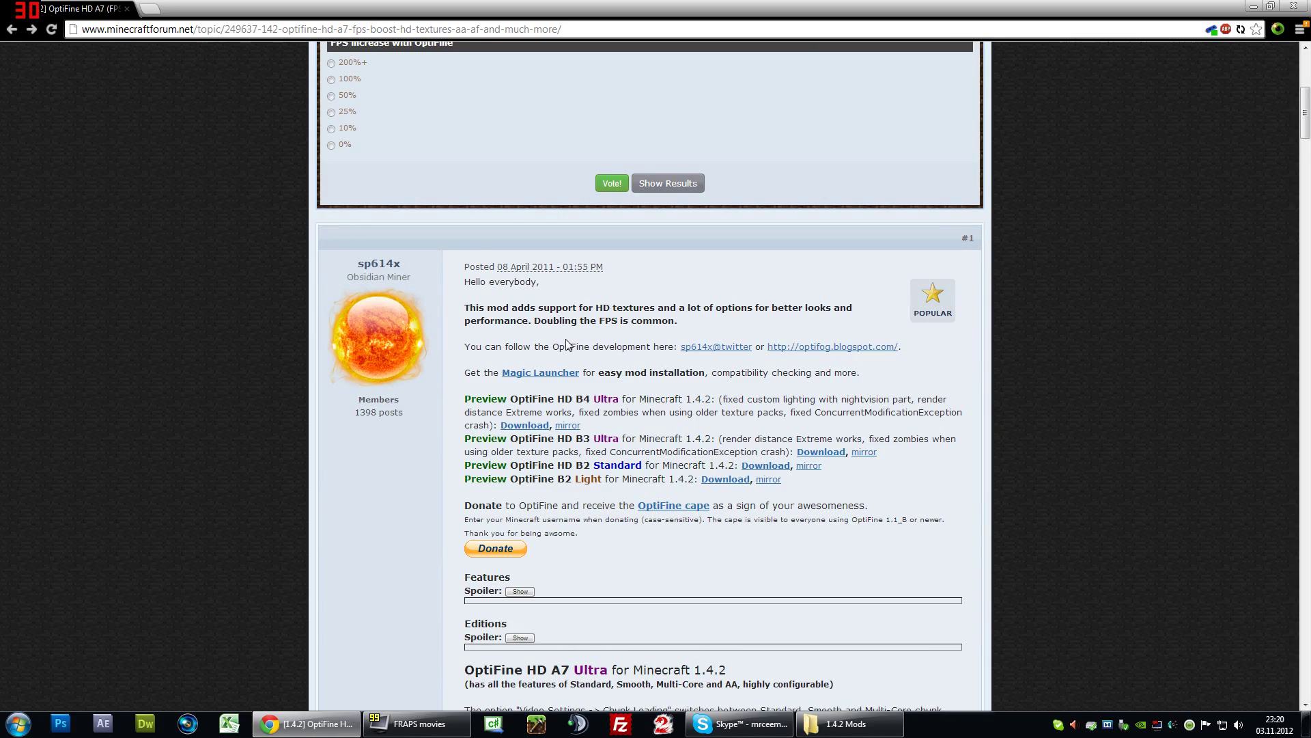
{"action": "scroll", "coordinate": [556, 333], "scroll_direction": "down", "scroll_amount": 6}
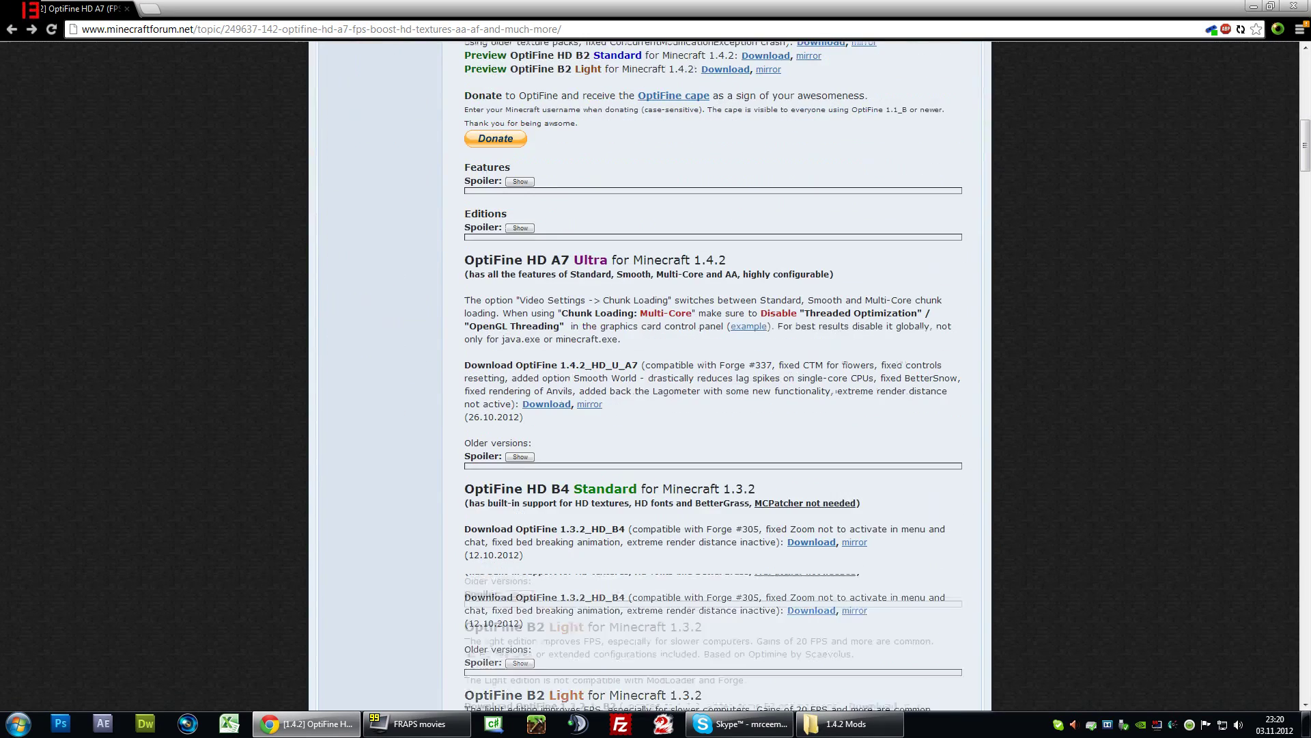
{"action": "left_click_drag", "start_coordinate": [483, 260], "coordinate": [574, 260]}
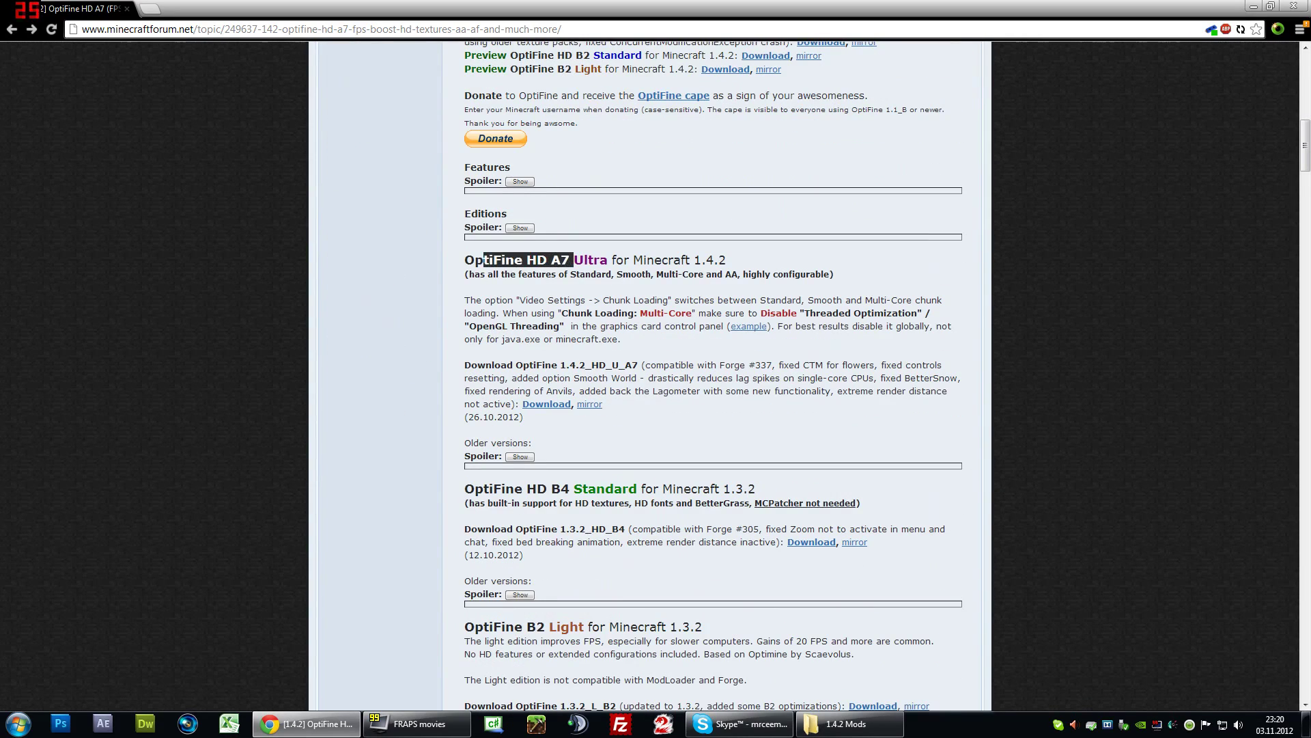
{"action": "left_click", "coordinate": [575, 261]}
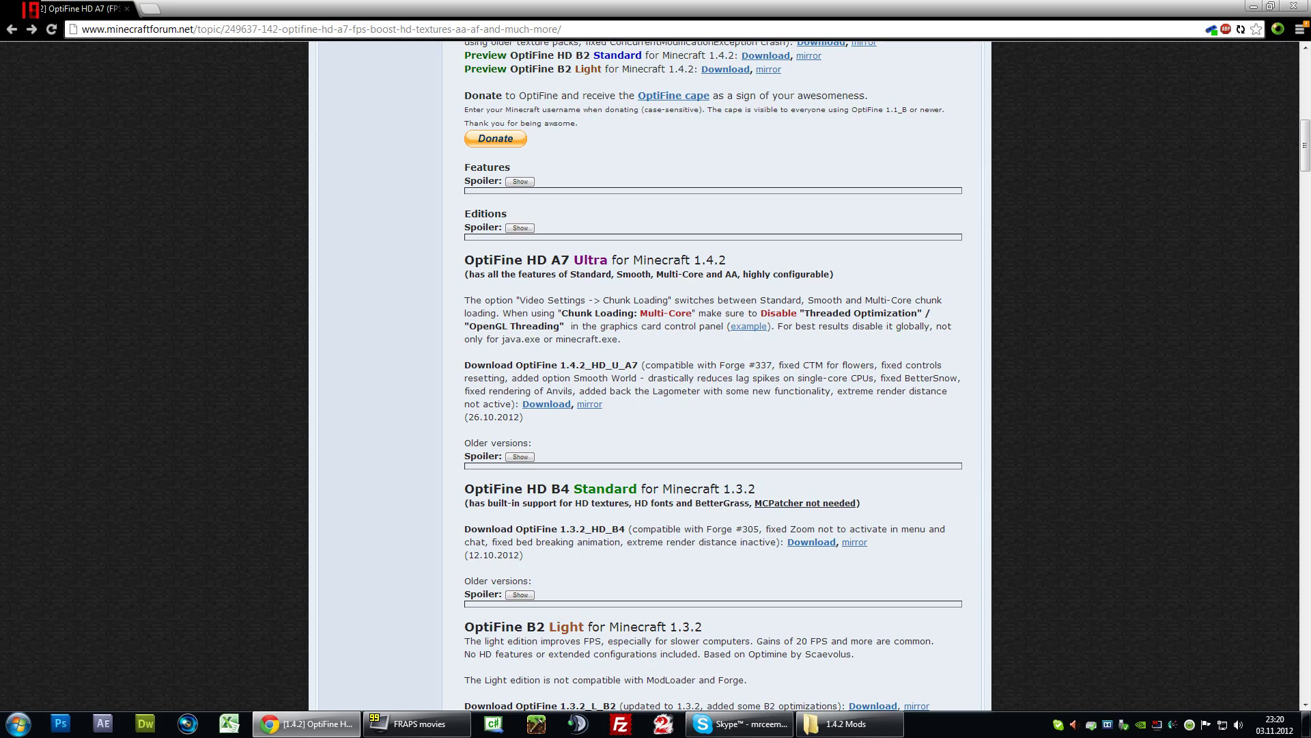
{"action": "left_click", "coordinate": [560, 406]}
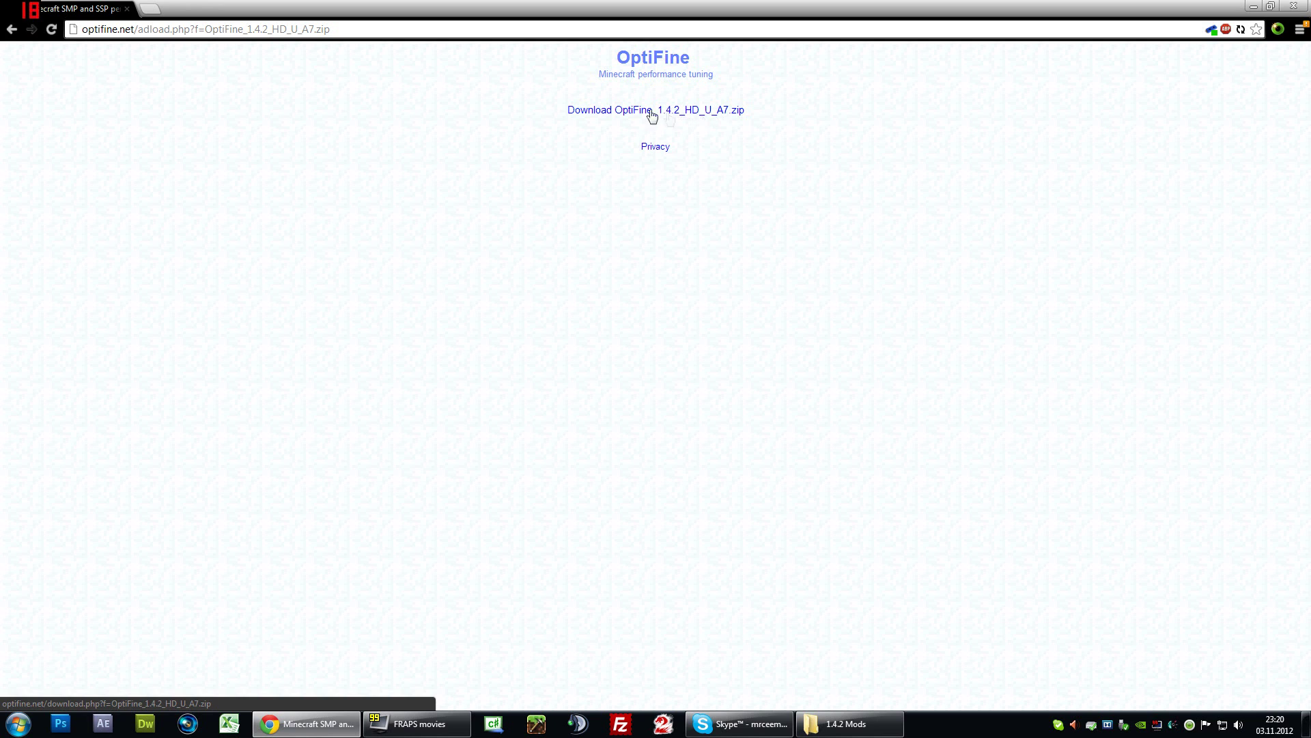
{"action": "left_click", "coordinate": [643, 116]}
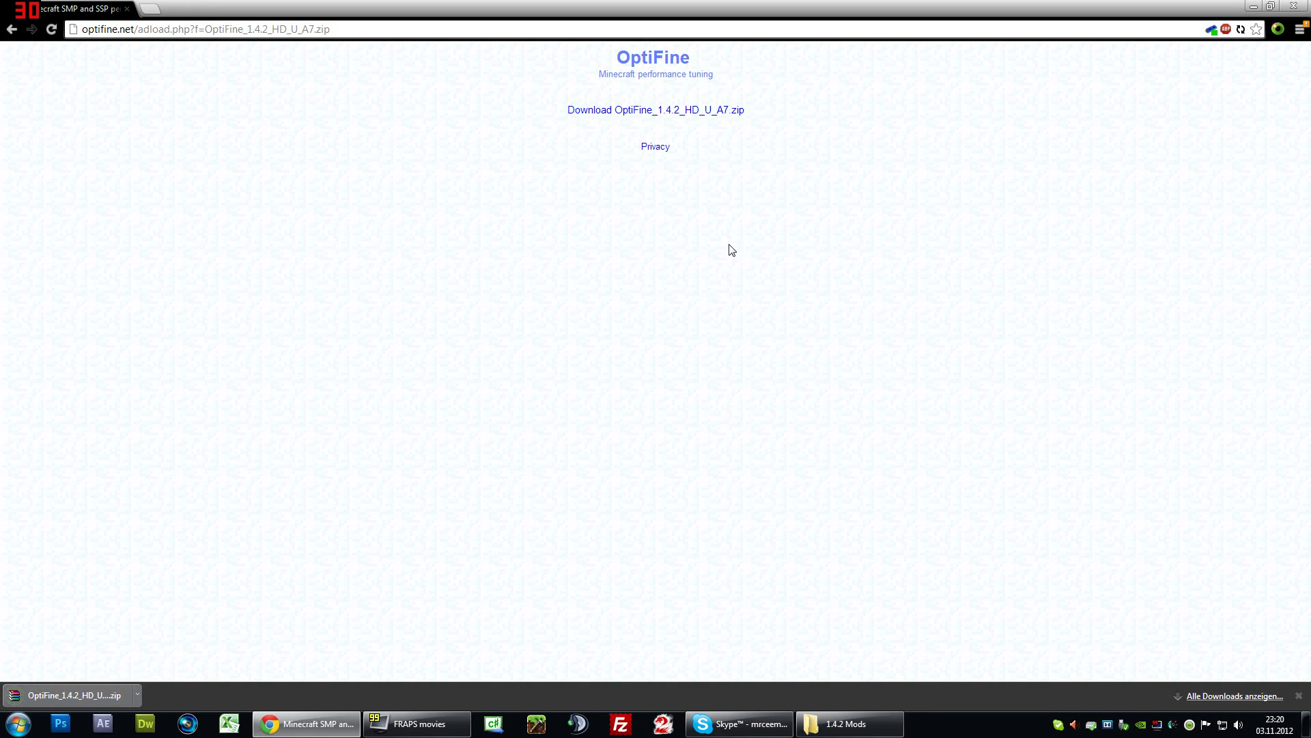
Switch back to Windows Explorer and open minecraft.jar from the .minecraft bin folder as an archive in WinRAR.
{"action": "left_click", "coordinate": [847, 724]}
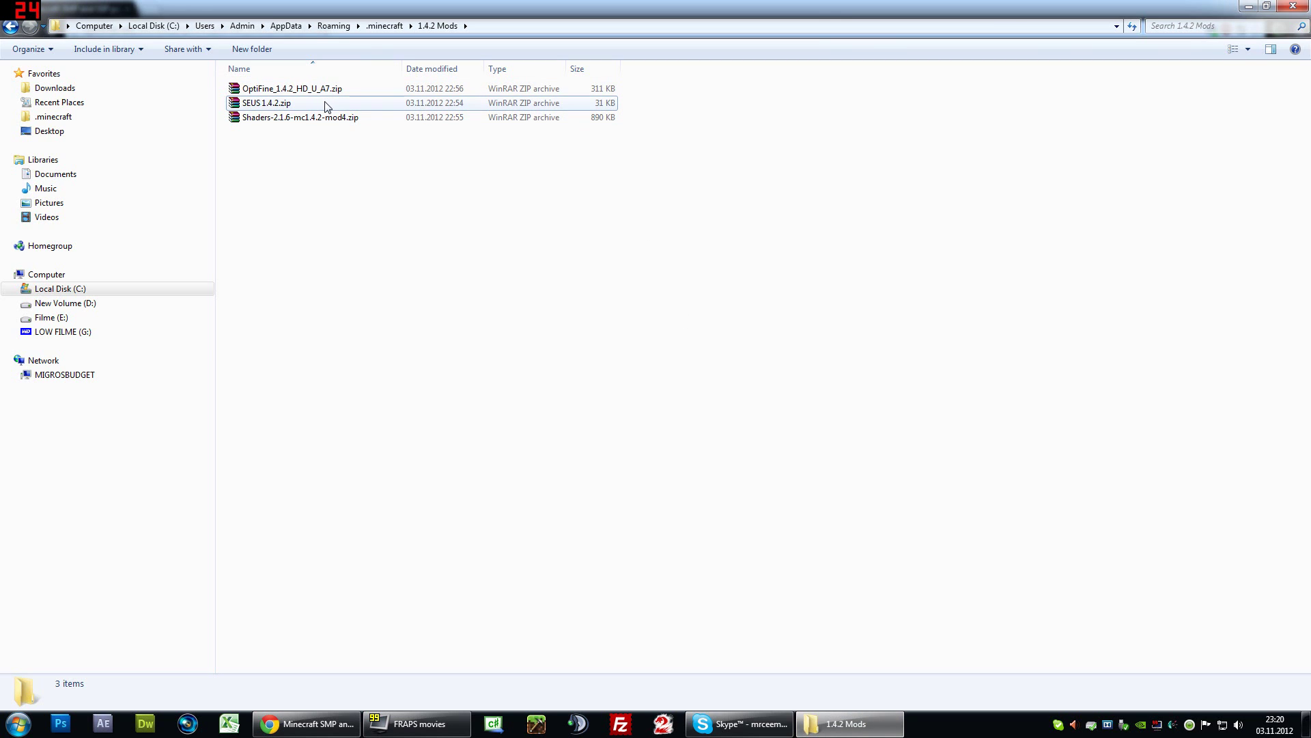
{"action": "key", "text": "BackSpace"}
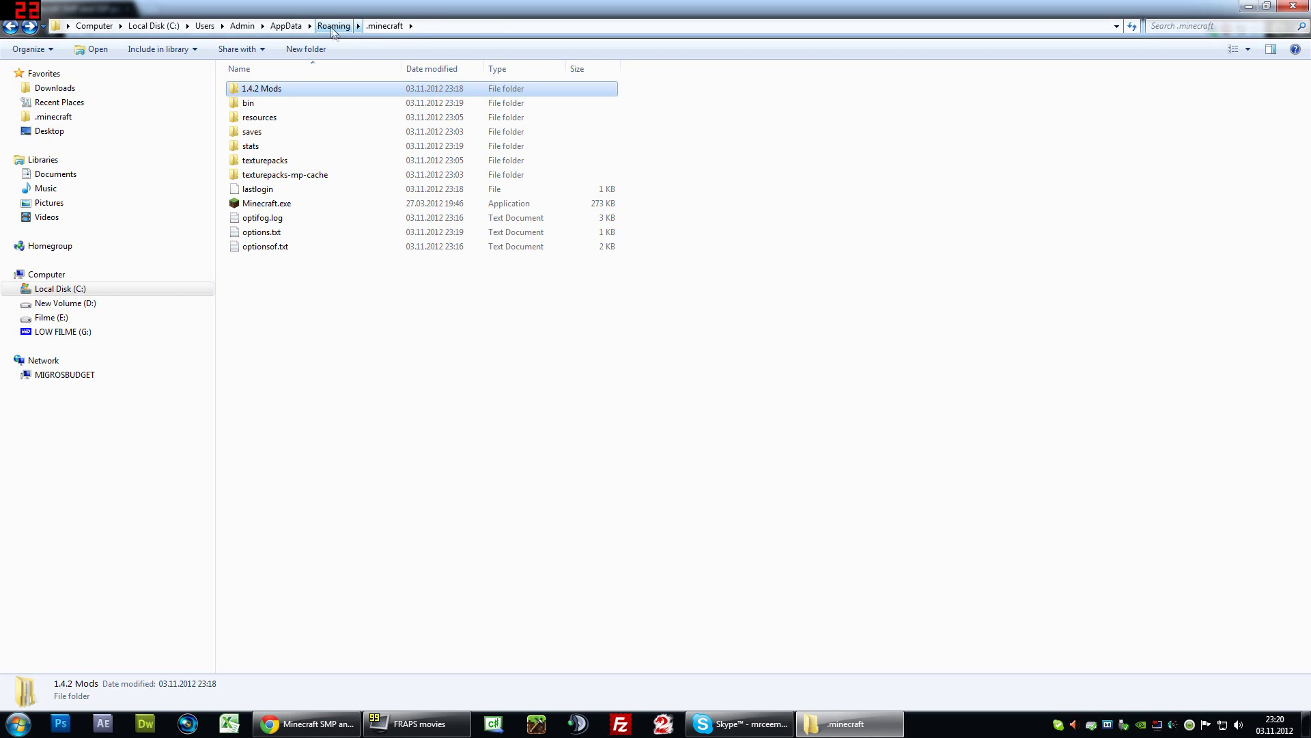
{"action": "left_click", "coordinate": [395, 357]}
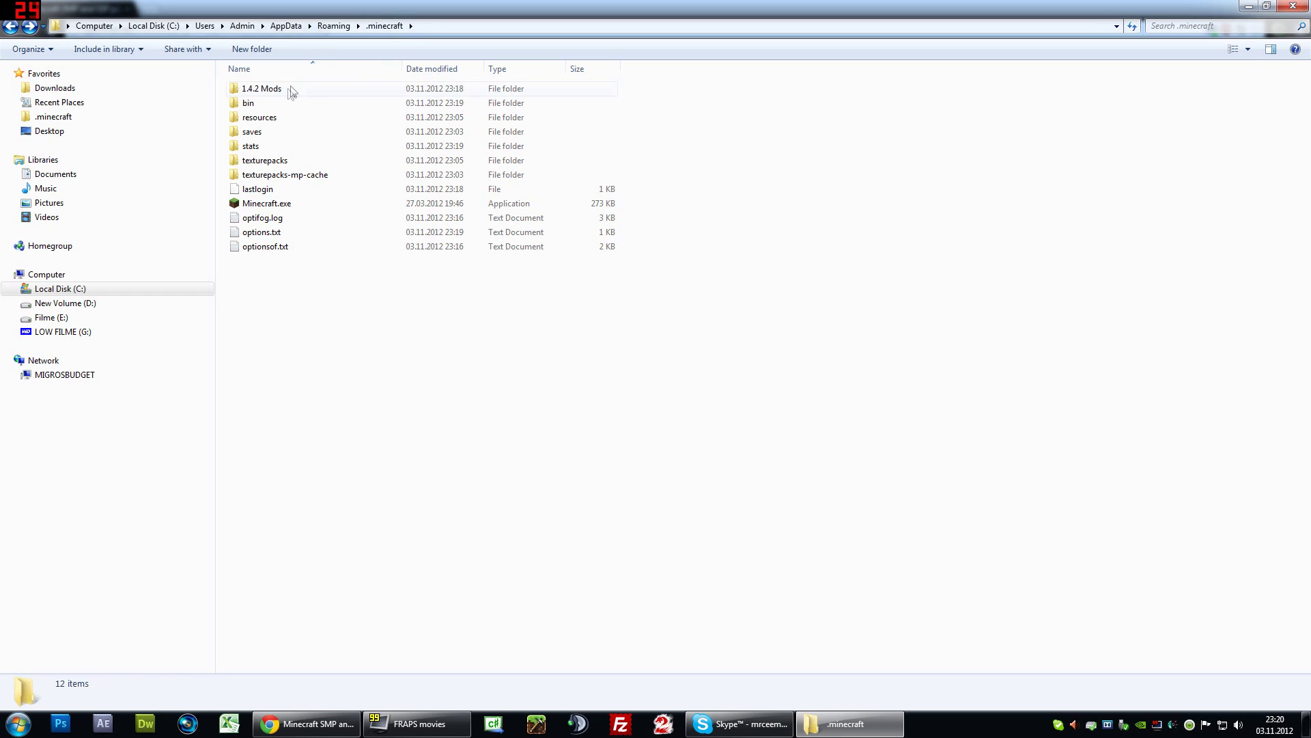
{"action": "double_click", "coordinate": [277, 105]}
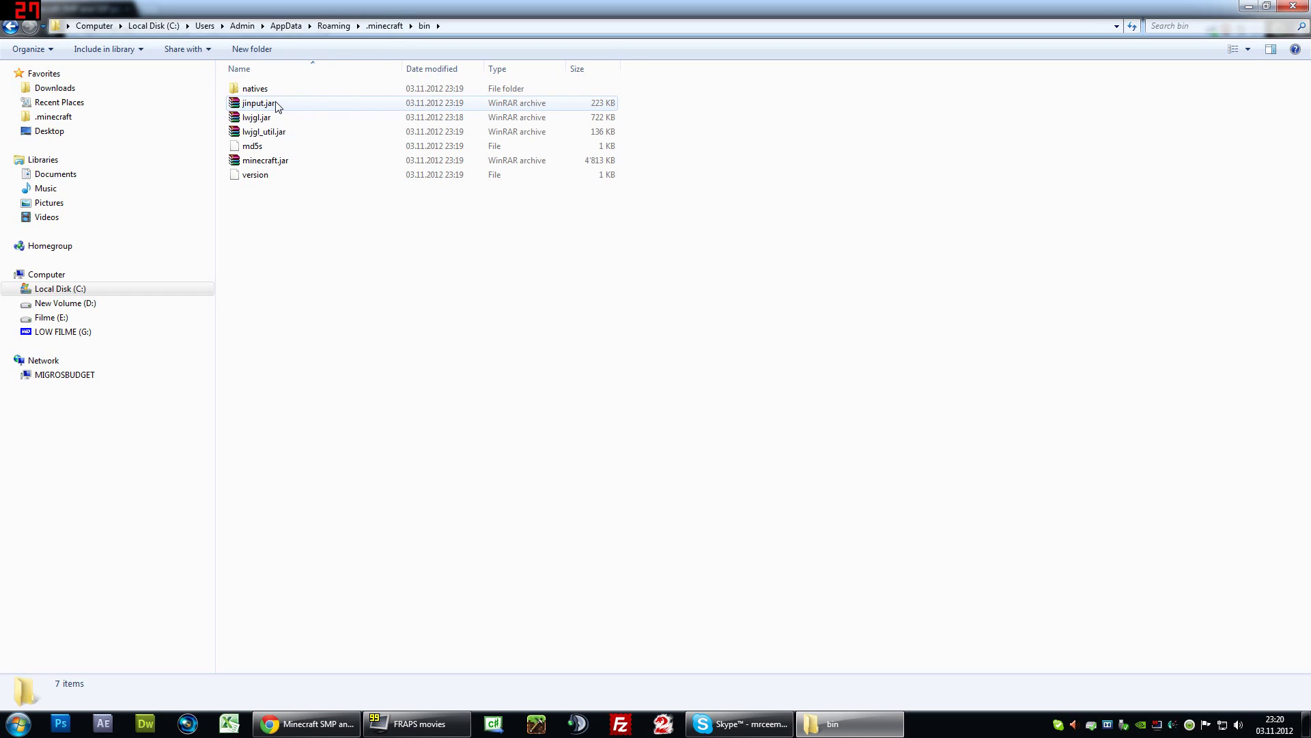
{"action": "left_click", "coordinate": [287, 161]}
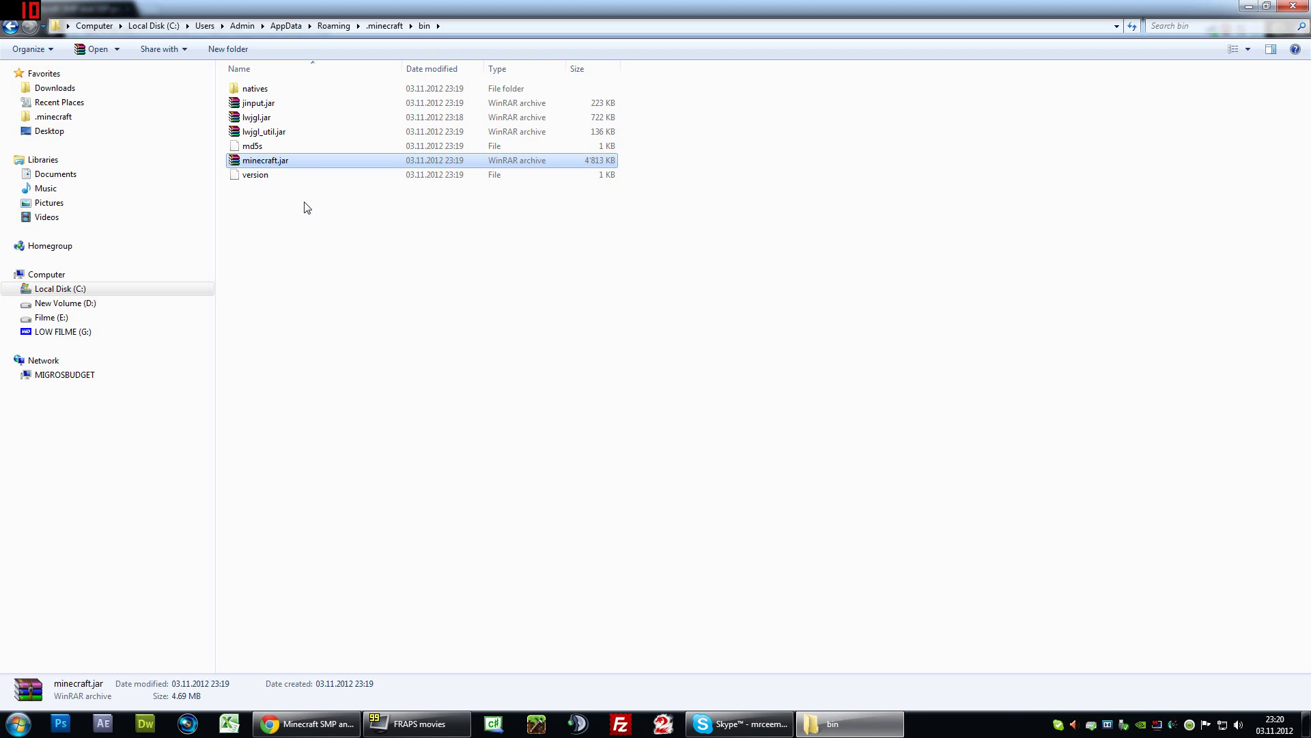
{"action": "double_click", "coordinate": [284, 161]}
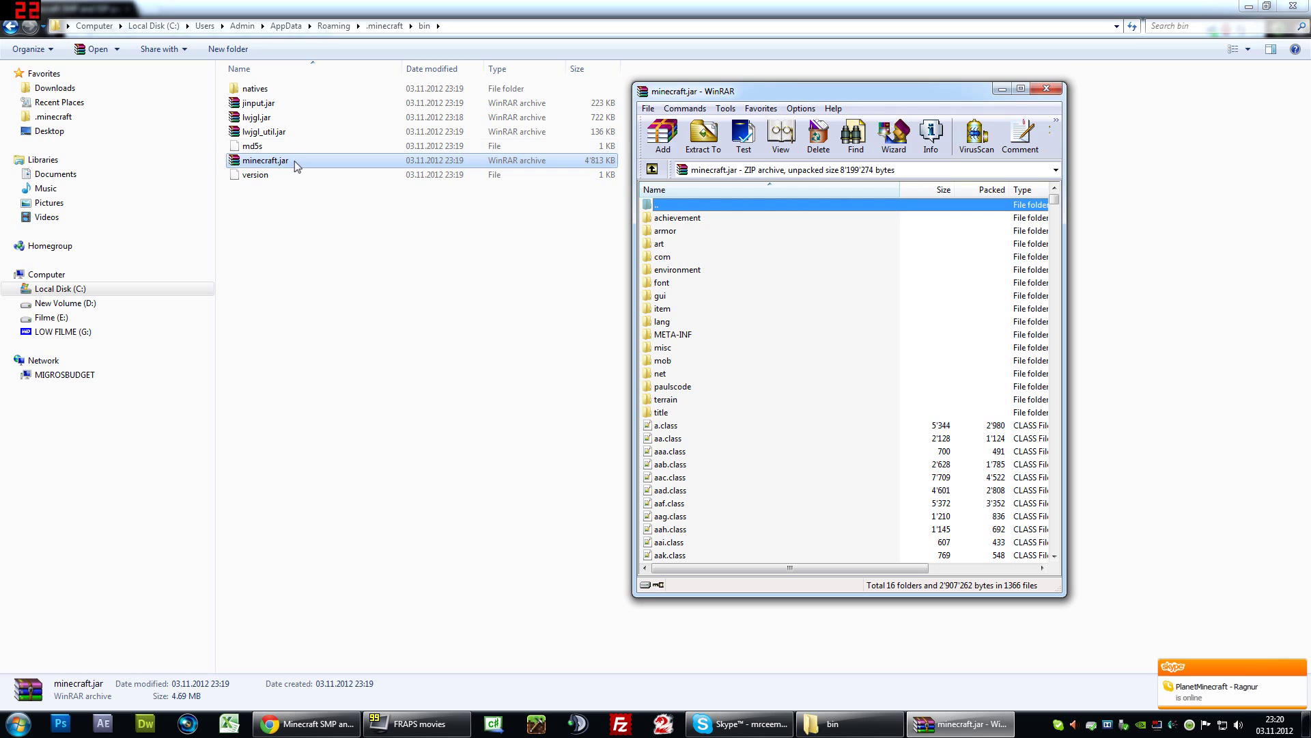
{"action": "right_click", "coordinate": [264, 161]}
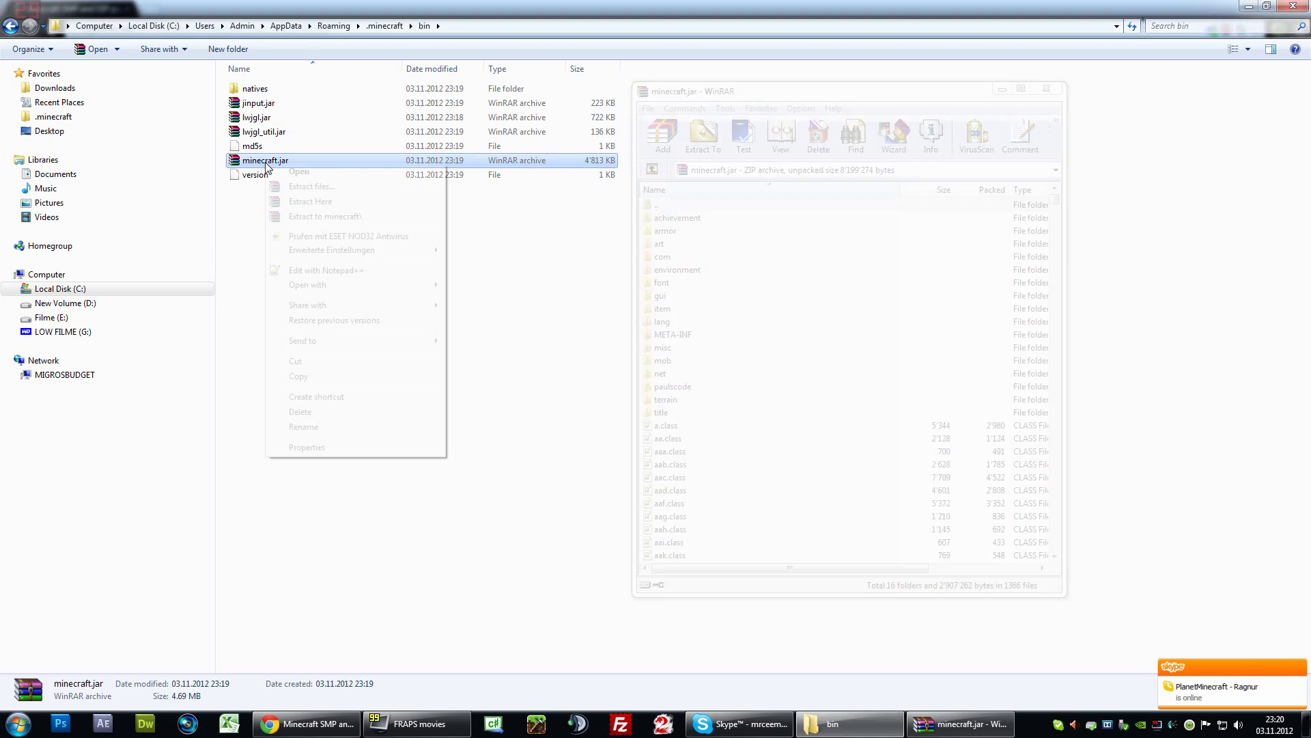
{"action": "mouse_move", "coordinate": [348, 285]}
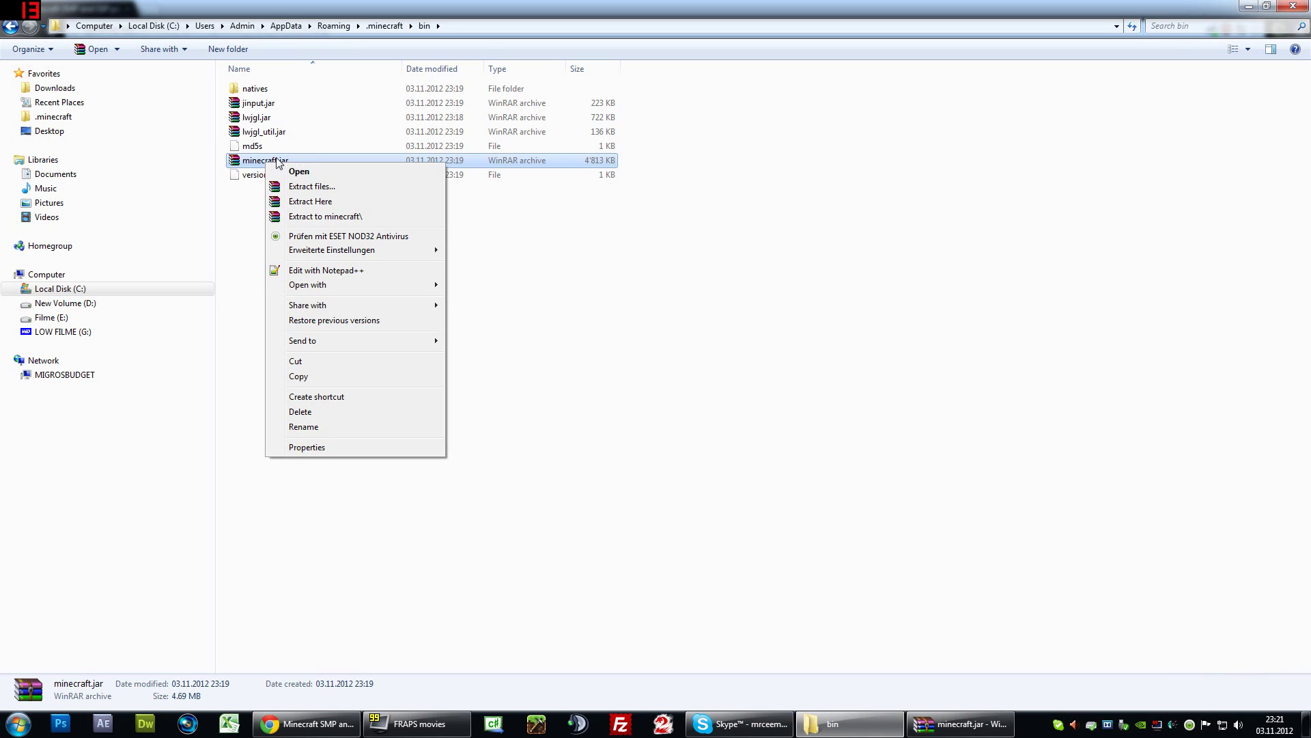
{"action": "left_click", "coordinate": [905, 560]}
{"action": "left_click", "coordinate": [959, 723]}
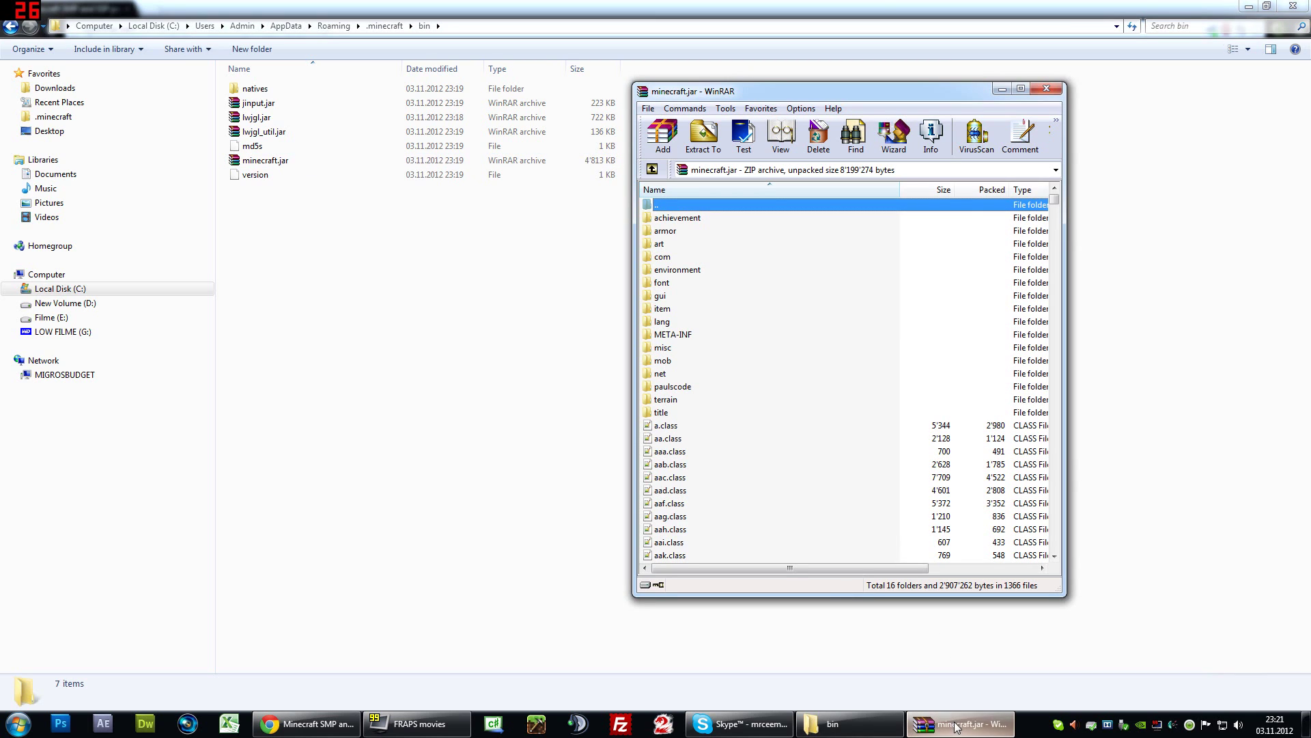
Delete the META-INF folder from the minecraft.jar archive.
{"action": "left_click", "coordinate": [693, 335]}
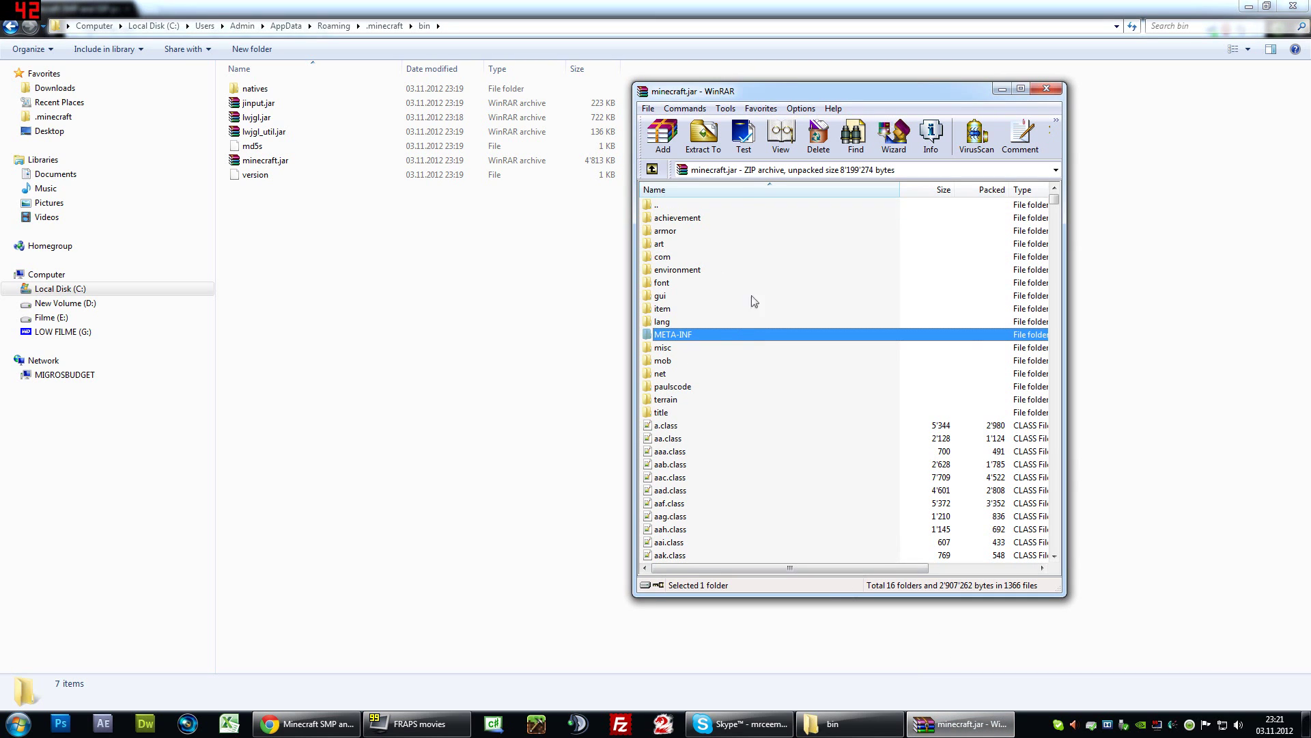
{"action": "left_click", "coordinate": [690, 324]}
{"action": "left_click", "coordinate": [688, 337]}
{"action": "key", "text": "Delete"}
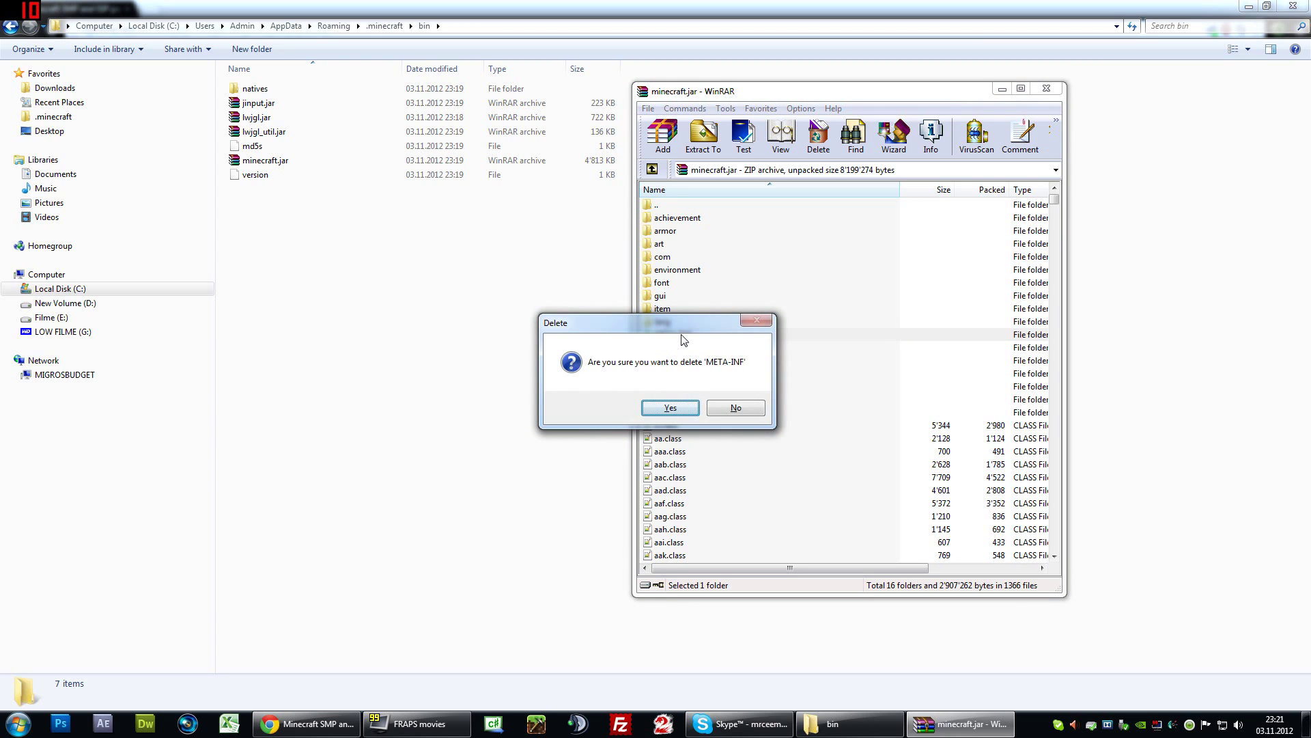
{"action": "left_click_drag", "start_coordinate": [679, 319], "coordinate": [494, 318]}
{"action": "left_click", "coordinate": [486, 408]}
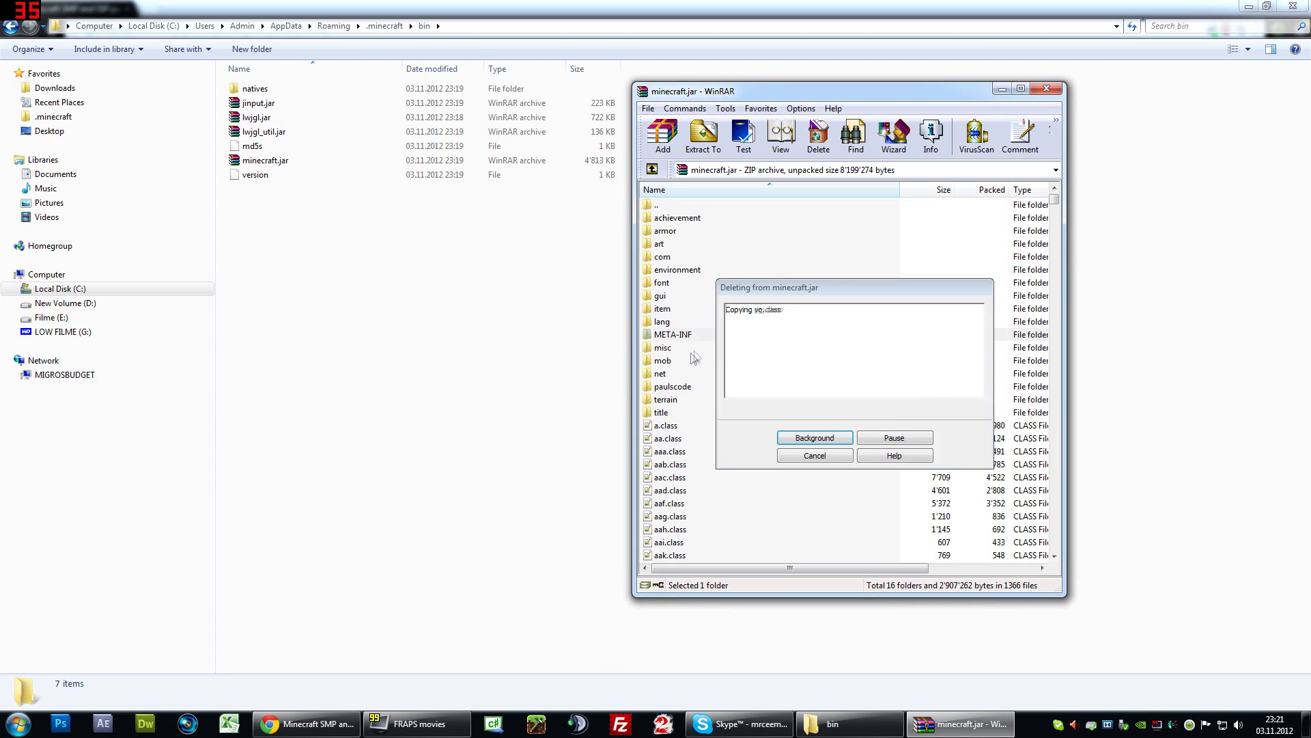
Open OptiFine_1.4.2_HD_U_A7.zip from the 1.4.2 Mods folder and arrange its window beside the minecraft.jar archive.
{"action": "left_click", "coordinate": [1046, 92]}
{"action": "key", "text": "BackSpace"}
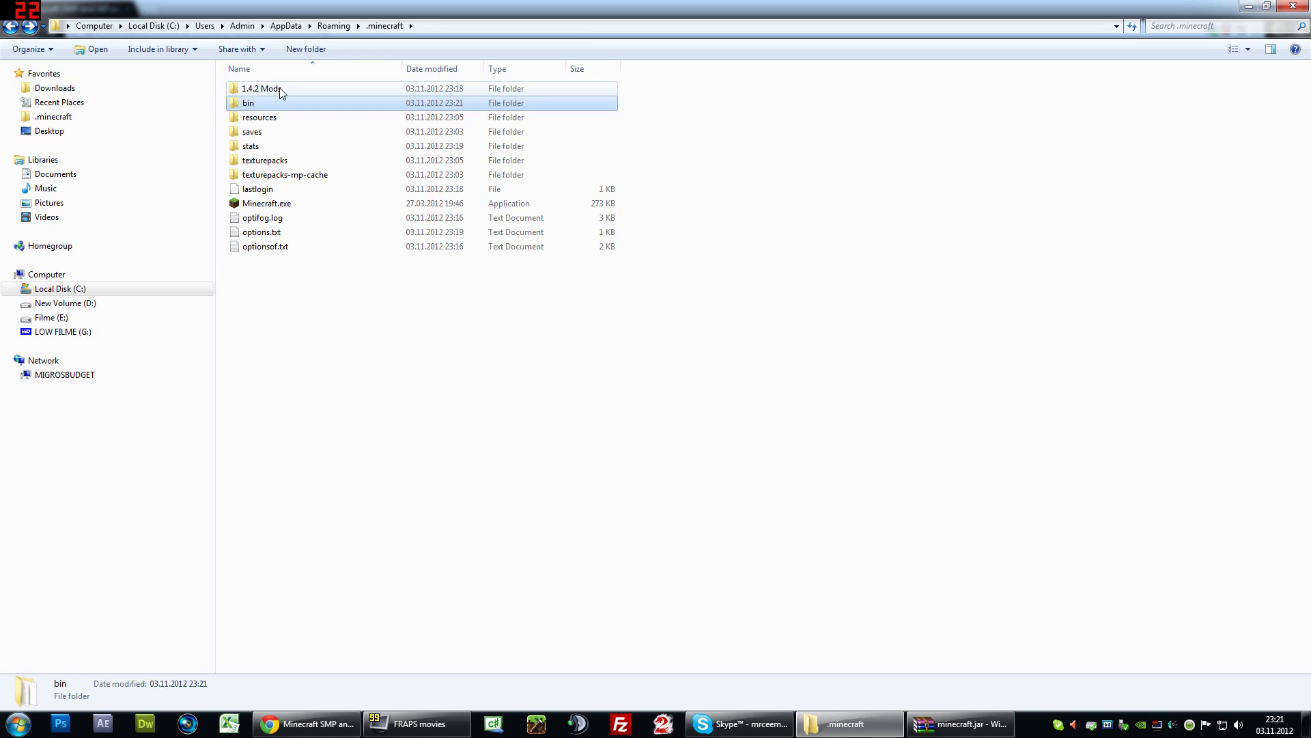
{"action": "double_click", "coordinate": [281, 89]}
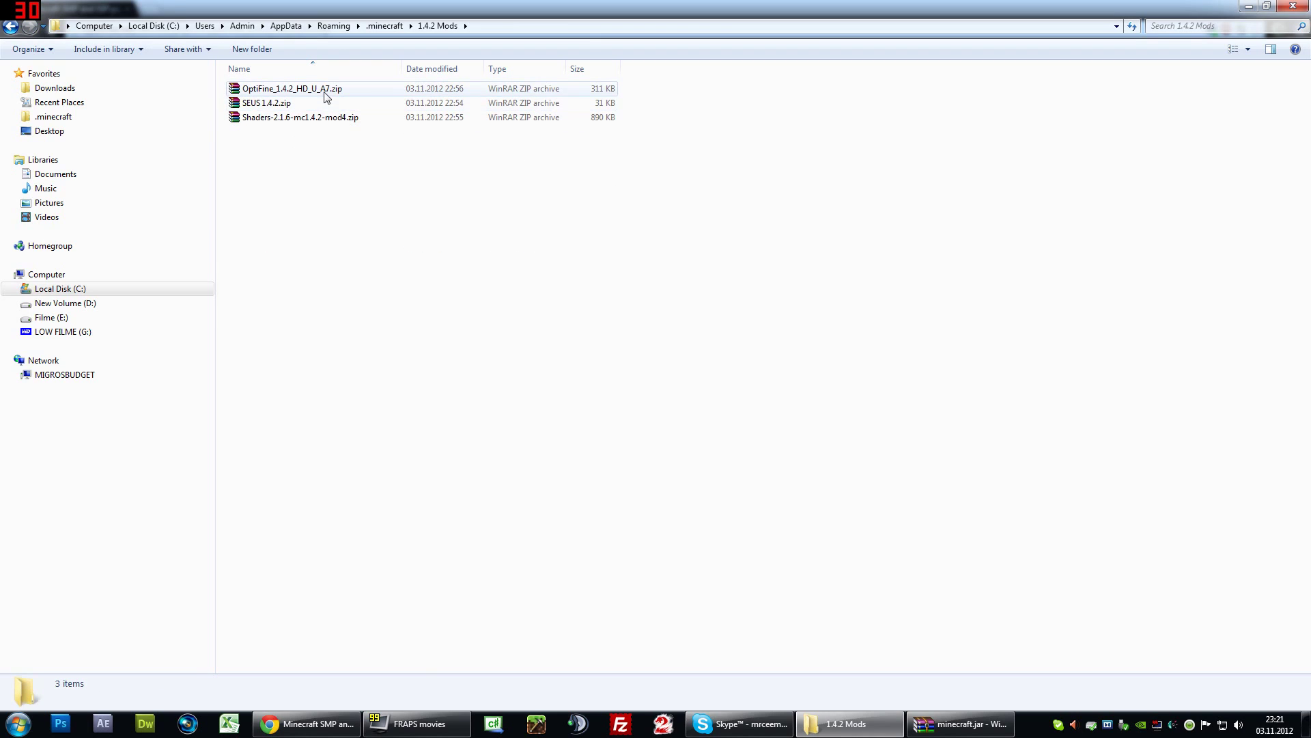
{"action": "double_click", "coordinate": [325, 94]}
{"action": "left_click_drag", "start_coordinate": [334, 86], "coordinate": [424, 103]}
{"action": "left_click", "coordinate": [882, 719]}
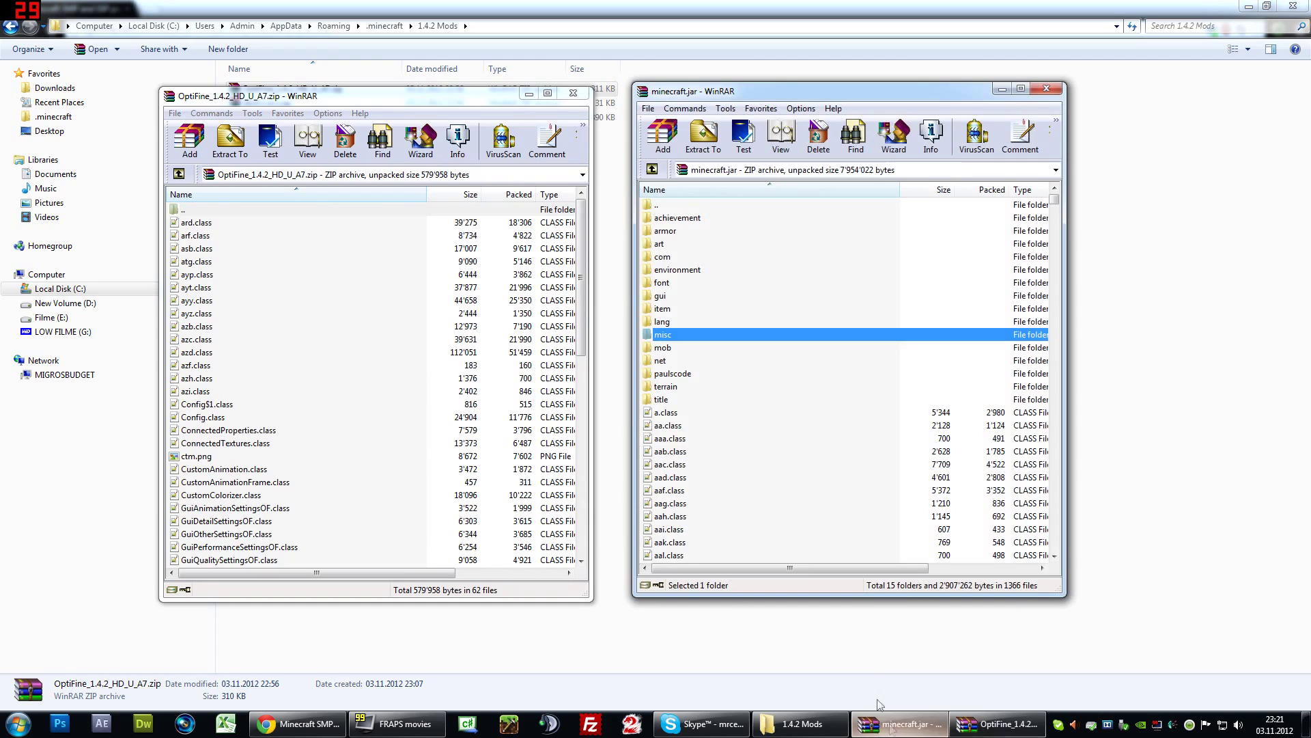
{"action": "left_click_drag", "start_coordinate": [745, 94], "coordinate": [743, 91]}
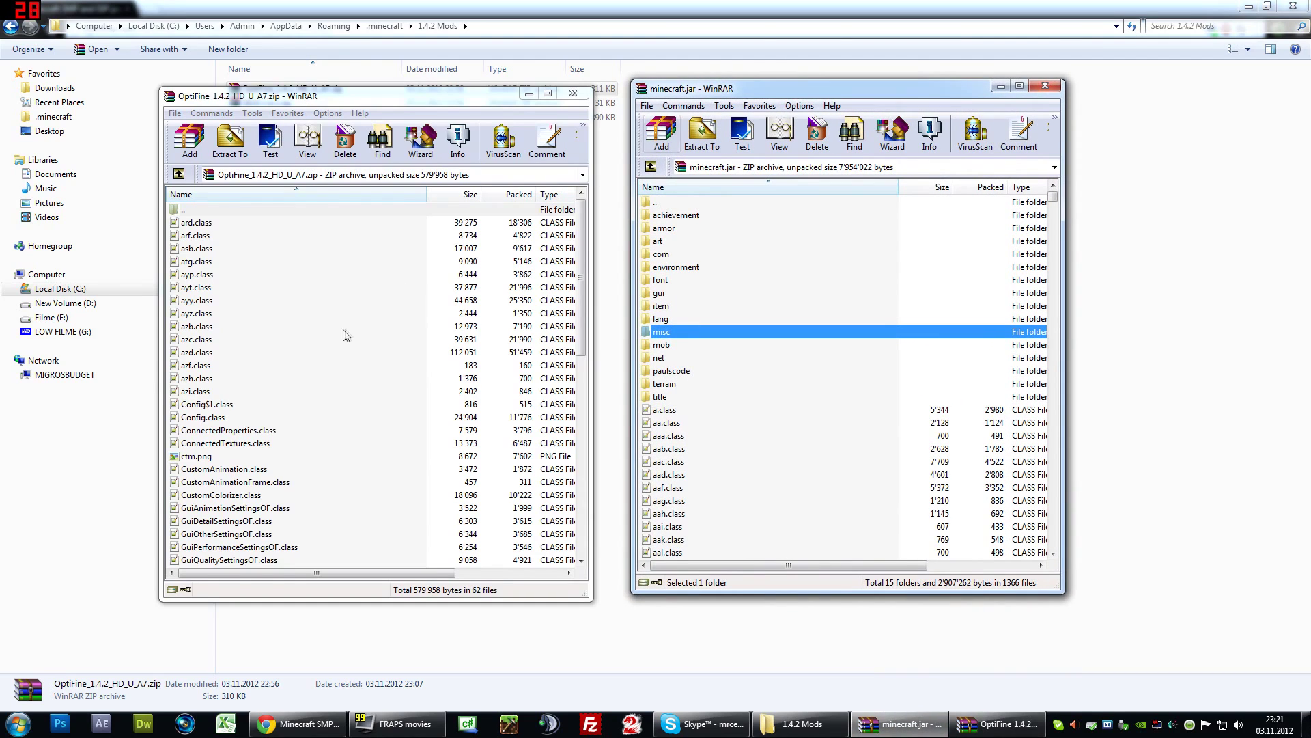
Add all files from the OptiFine_1.4.2_HD_U_A7.zip archive to minecraft.jar using the Store compression method.
{"action": "left_click", "coordinate": [273, 276]}
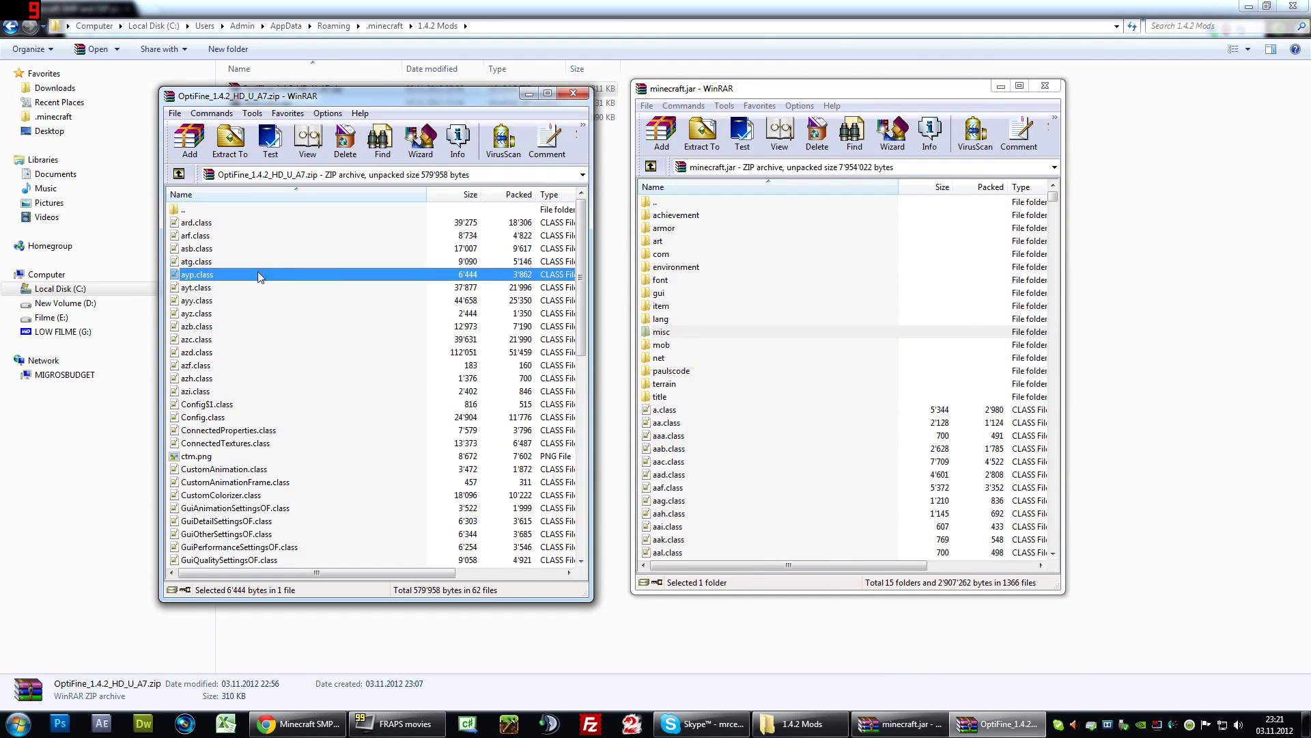
{"action": "key", "text": "ctrl+a"}
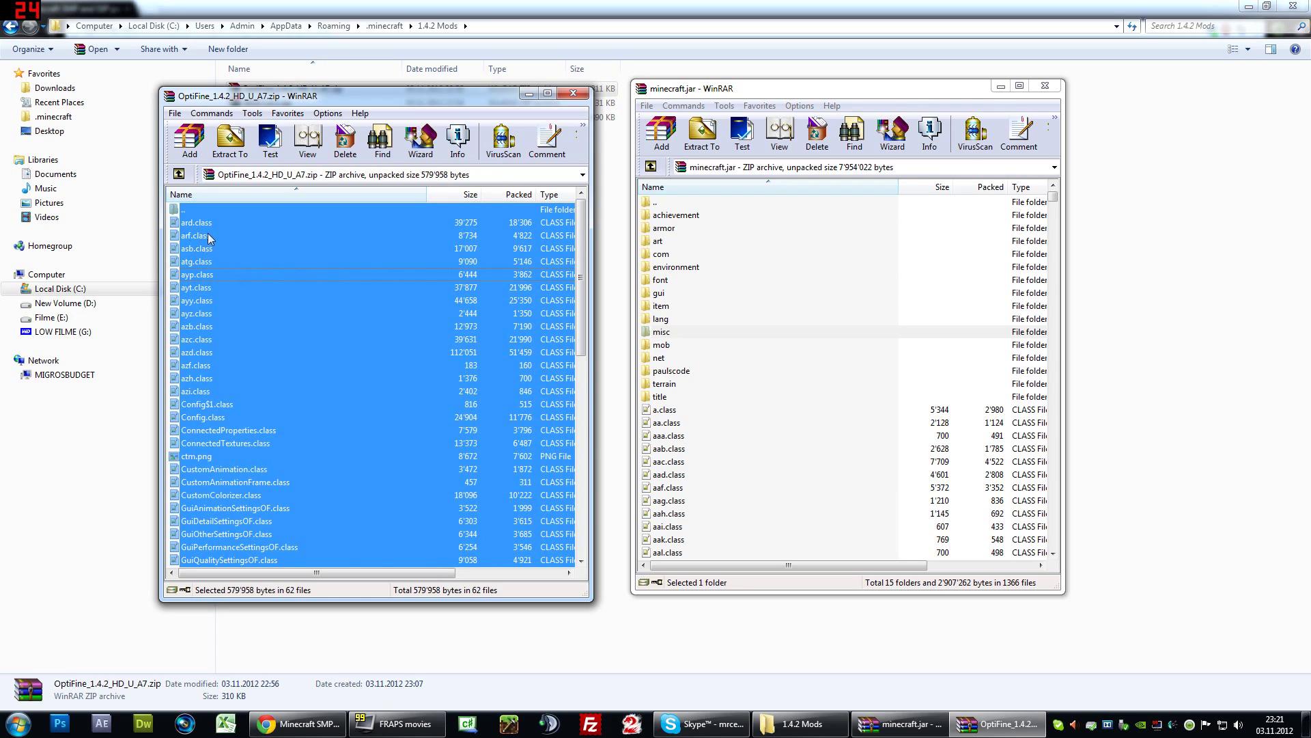
{"action": "left_click_drag", "start_coordinate": [208, 232], "coordinate": [367, 234]}
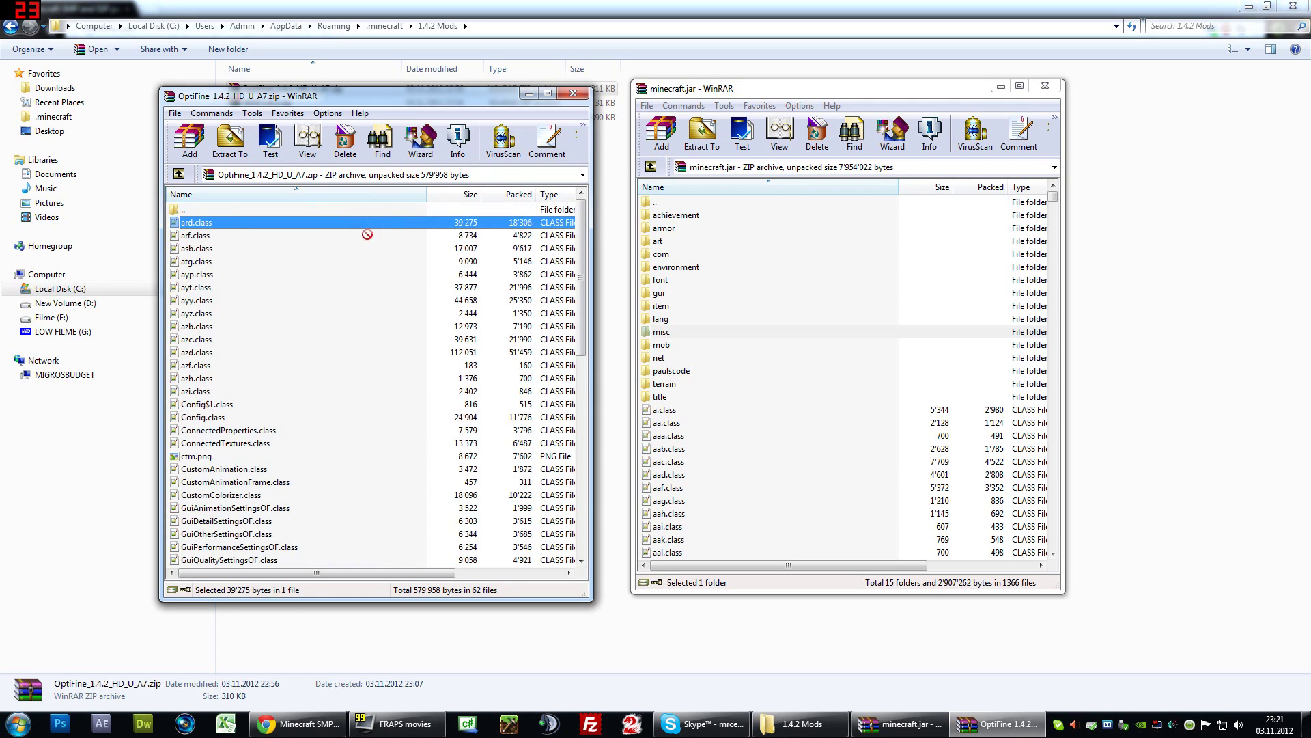
{"action": "key", "text": "ctrl+a"}
{"action": "left_click", "coordinate": [293, 289]}
{"action": "key", "text": "ctrl+a"}
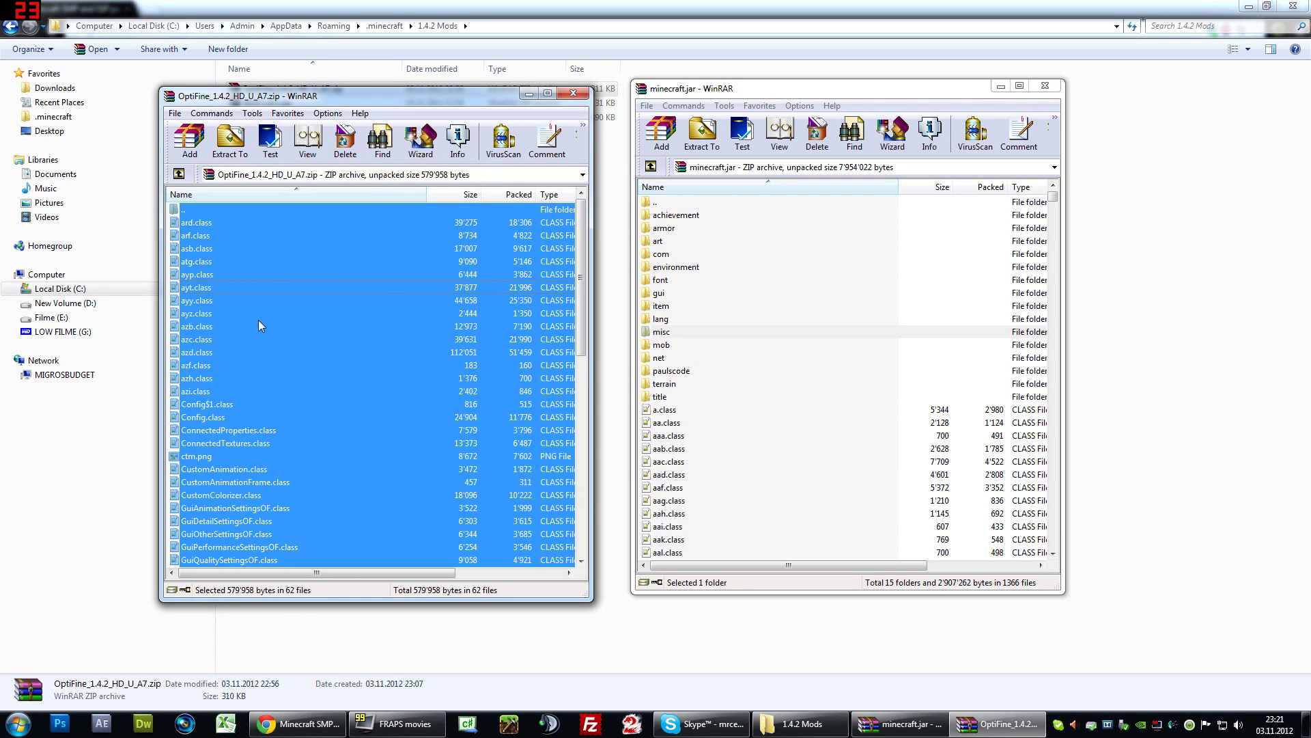
{"action": "left_click_drag", "start_coordinate": [334, 327], "coordinate": [779, 501]}
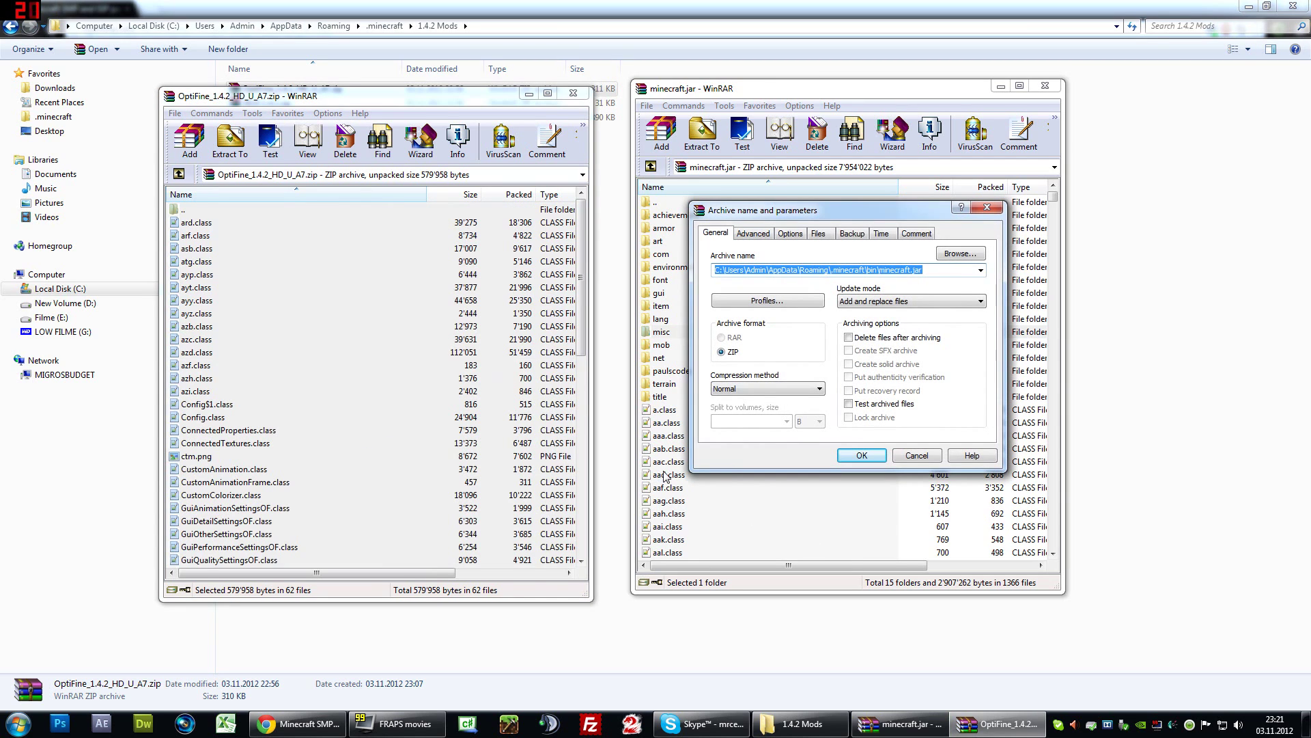
{"action": "left_click", "coordinate": [736, 389]}
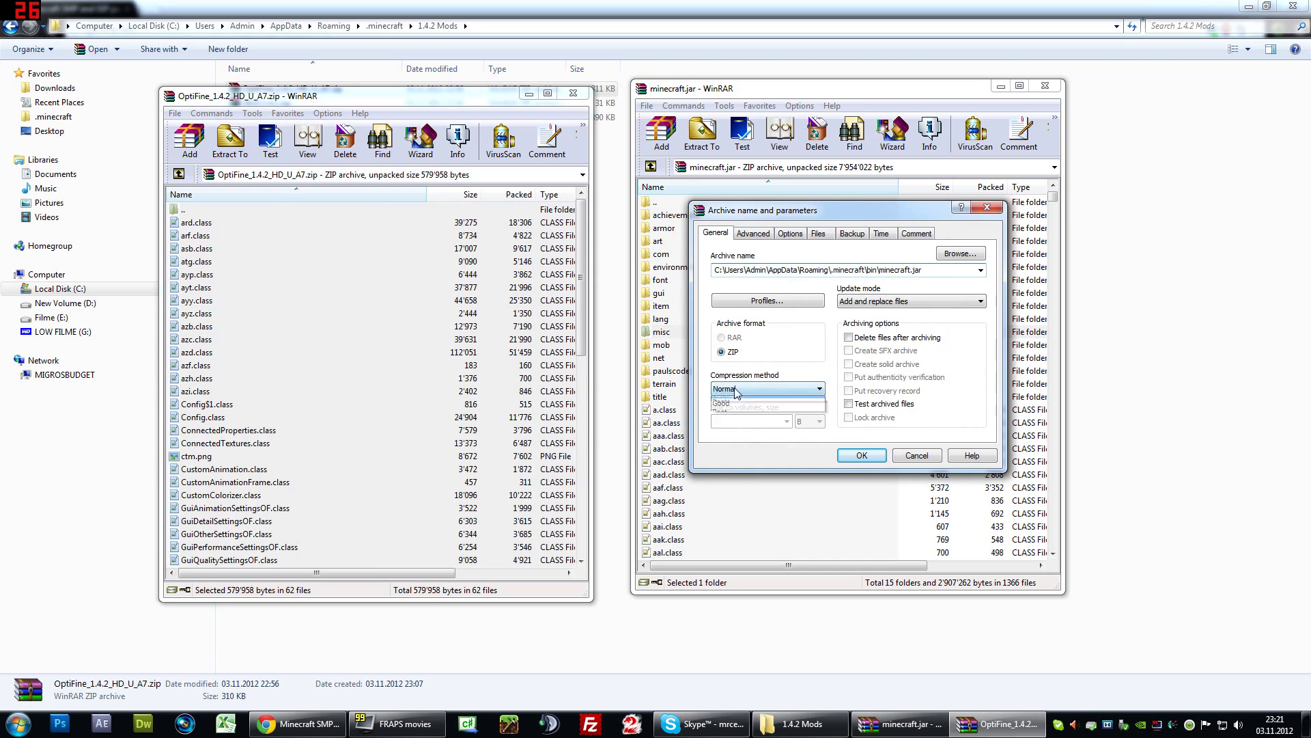
{"action": "left_click", "coordinate": [738, 399]}
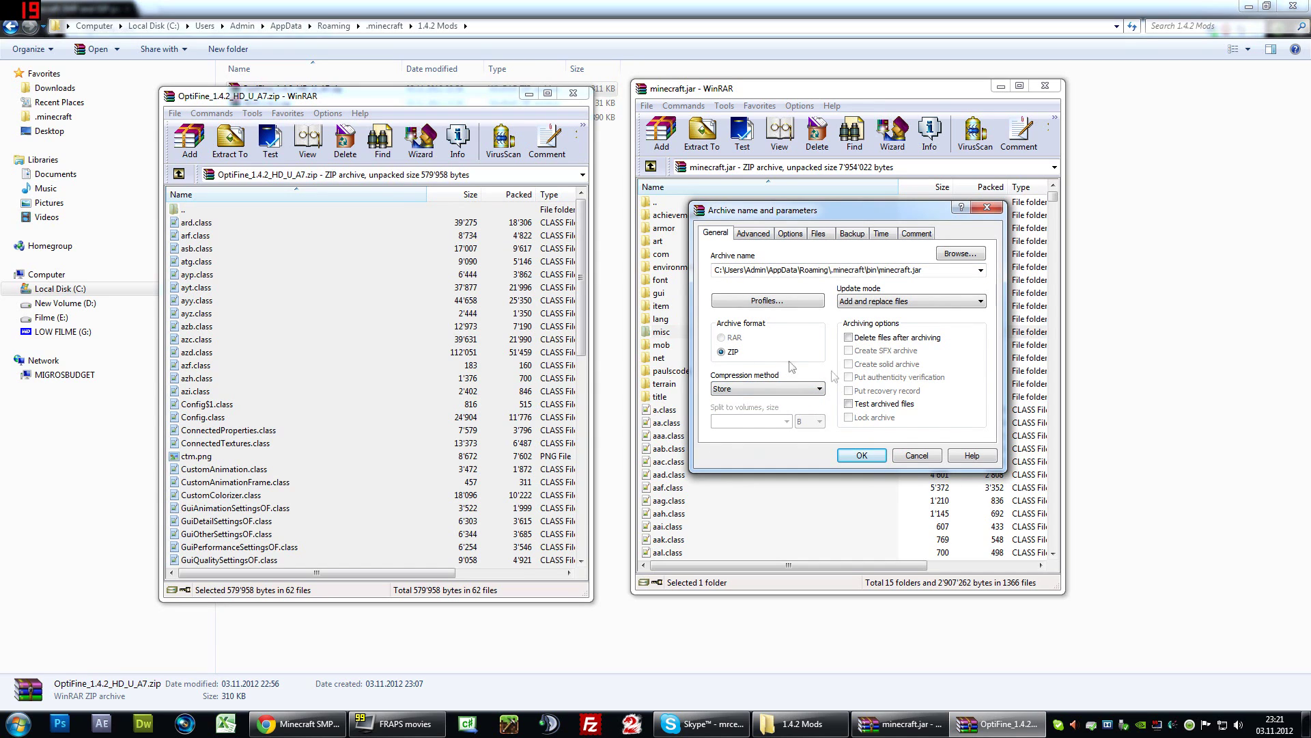
{"action": "left_click", "coordinate": [866, 459]}
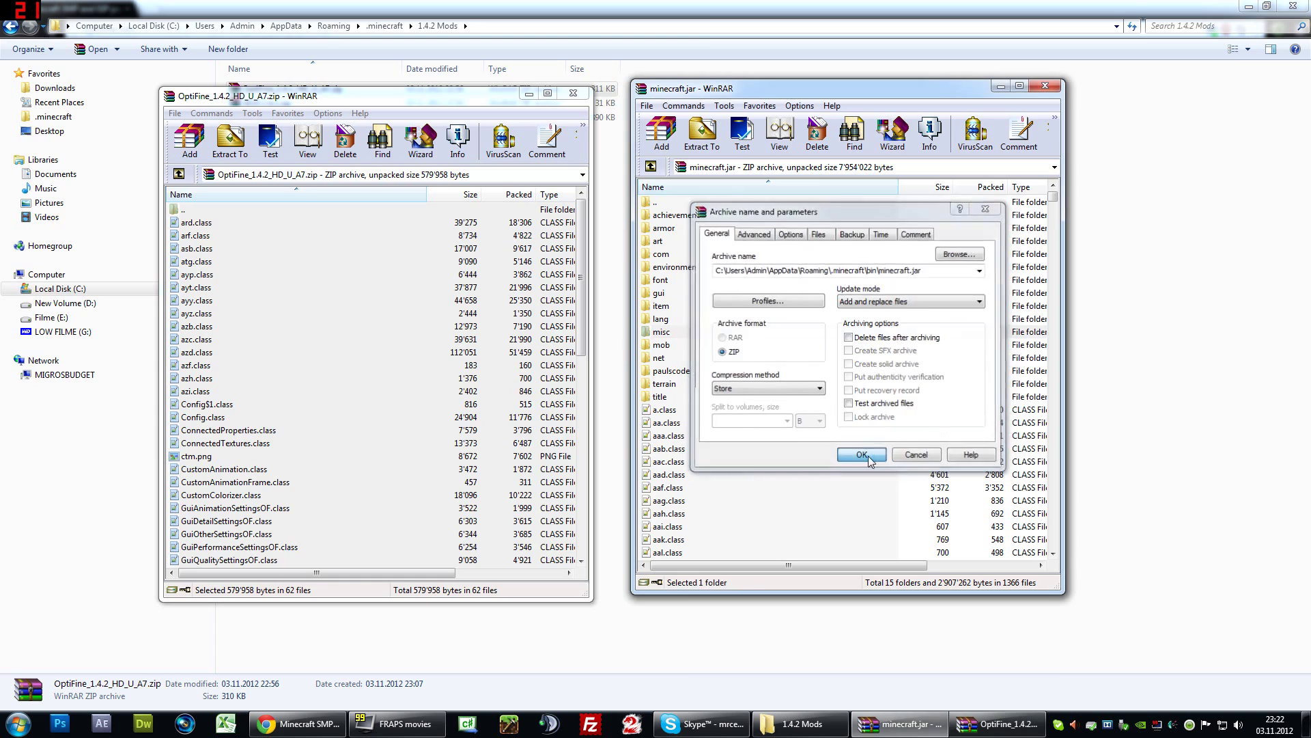
Close the OptiFine and minecraft.jar archive windows.
{"action": "left_click_drag", "start_coordinate": [740, 88], "coordinate": [727, 100]}
{"action": "left_click", "coordinate": [573, 93]}
{"action": "left_click", "coordinate": [1035, 100]}
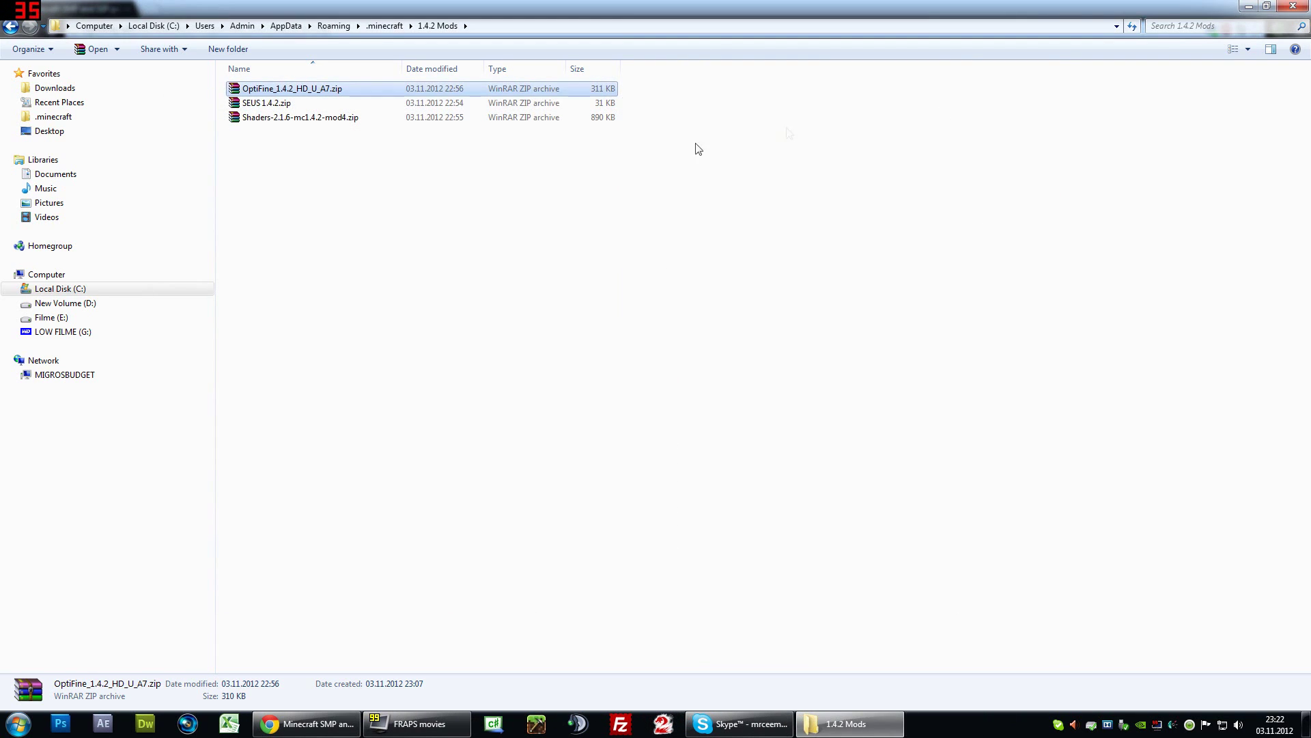
Extract mods, nitrous.jar and inst.exe from the Shaders folder of Shaders-2.1.6-mc1.4.2-mod4.zip into the 1.4.2 Mods folder and close the archive.
{"action": "left_click", "coordinate": [525, 174]}
{"action": "left_click", "coordinate": [293, 120]}
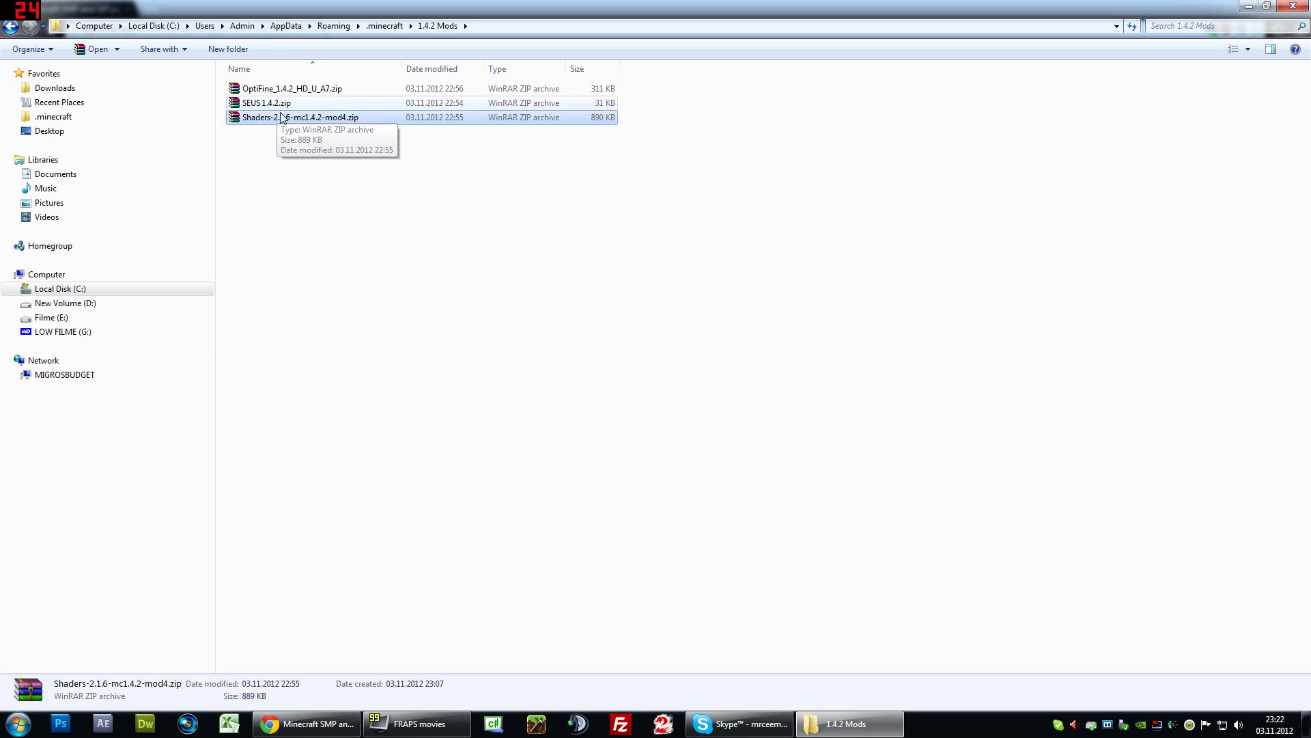
{"action": "double_click", "coordinate": [287, 118]}
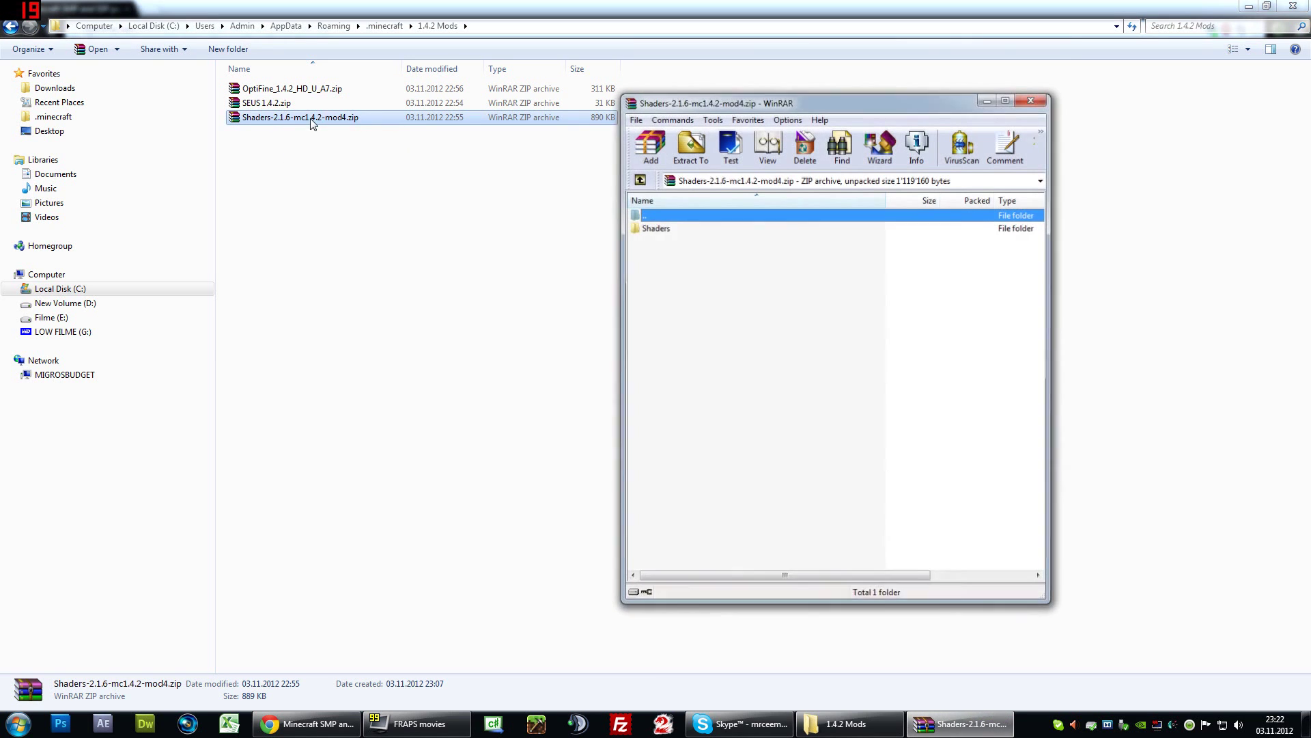
{"action": "double_click", "coordinate": [654, 229]}
{"action": "left_click_drag", "start_coordinate": [699, 284], "coordinate": [403, 199]}
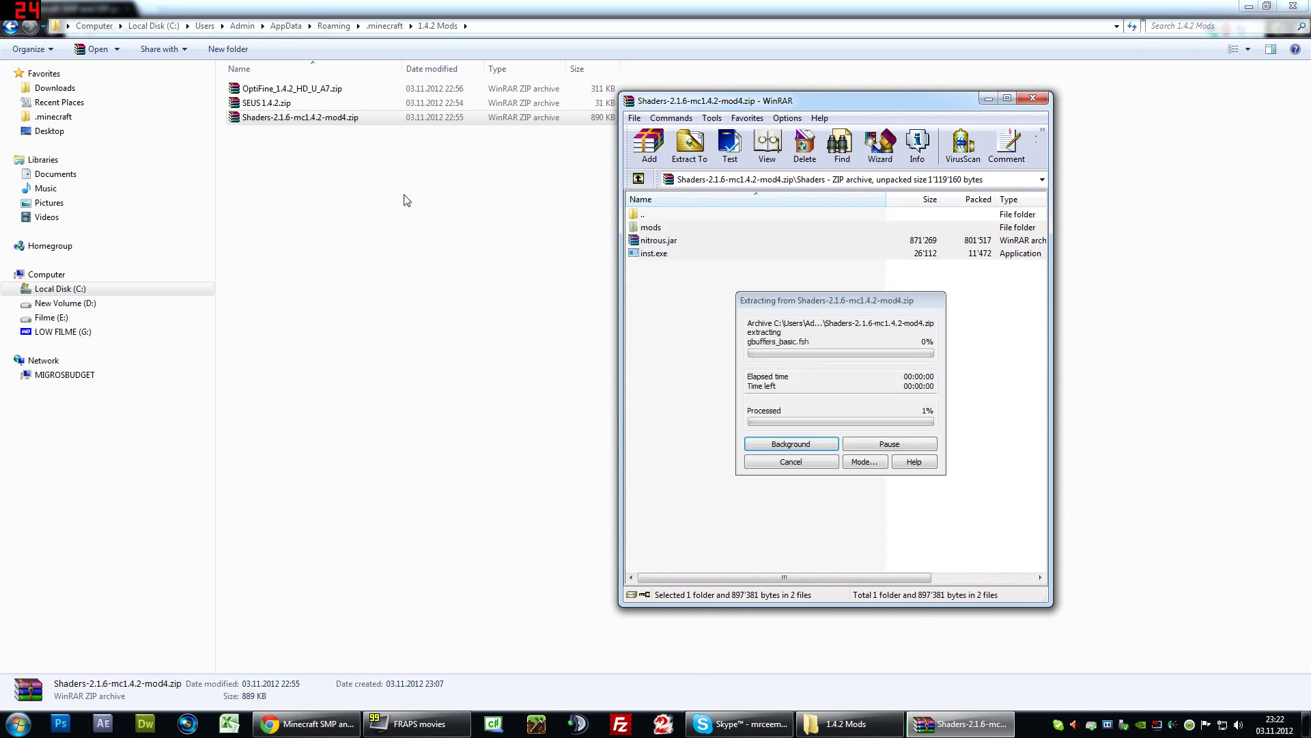
{"action": "left_click", "coordinate": [401, 210]}
{"action": "right_click", "coordinate": [960, 723]}
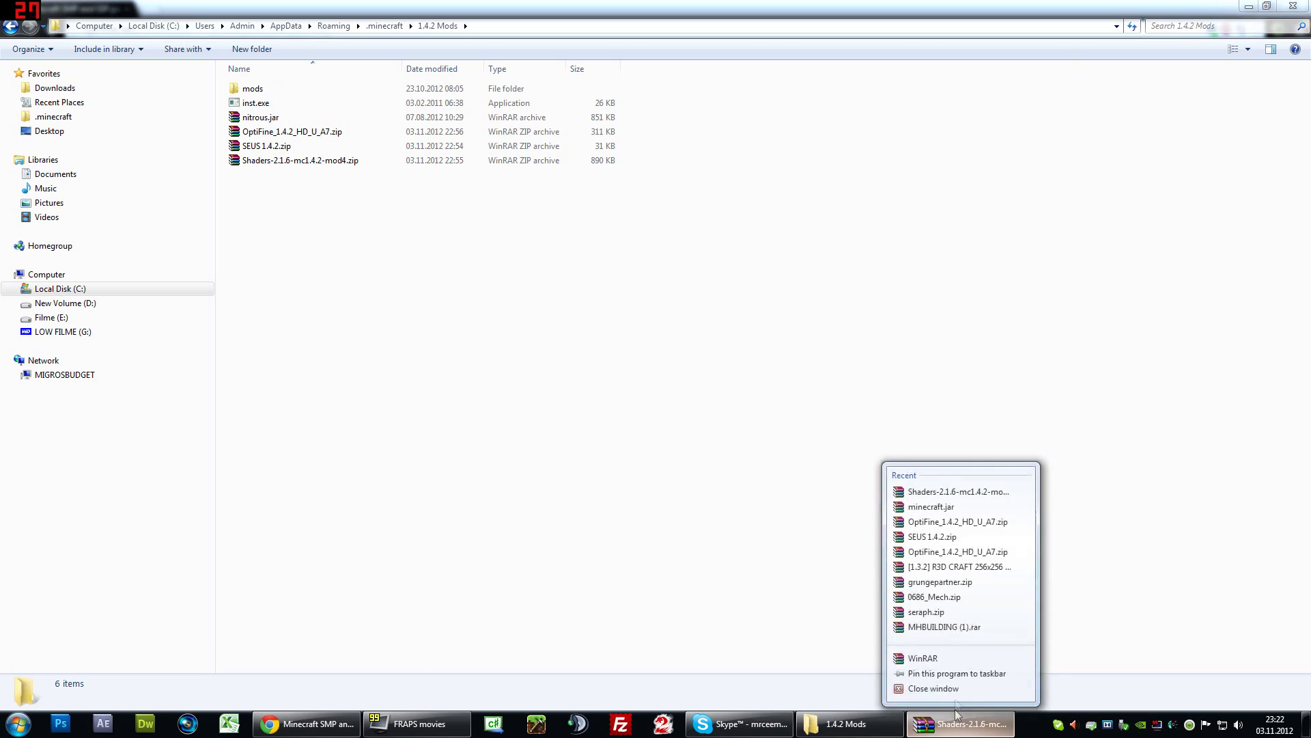
{"action": "left_click", "coordinate": [957, 682]}
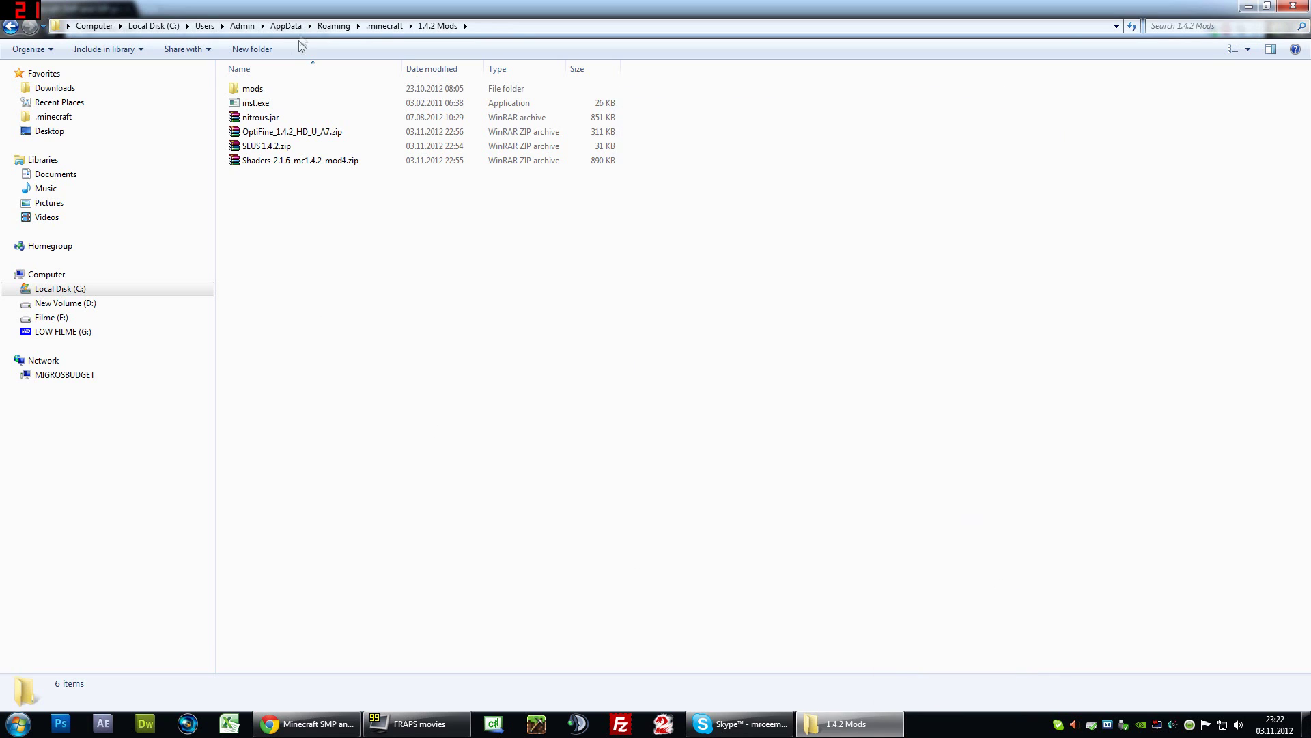
Open nitrous.jar with Java(TM) Platform SE binary.
{"action": "left_click", "coordinate": [263, 104]}
{"action": "left_click", "coordinate": [266, 119]}
{"action": "right_click", "coordinate": [266, 118]}
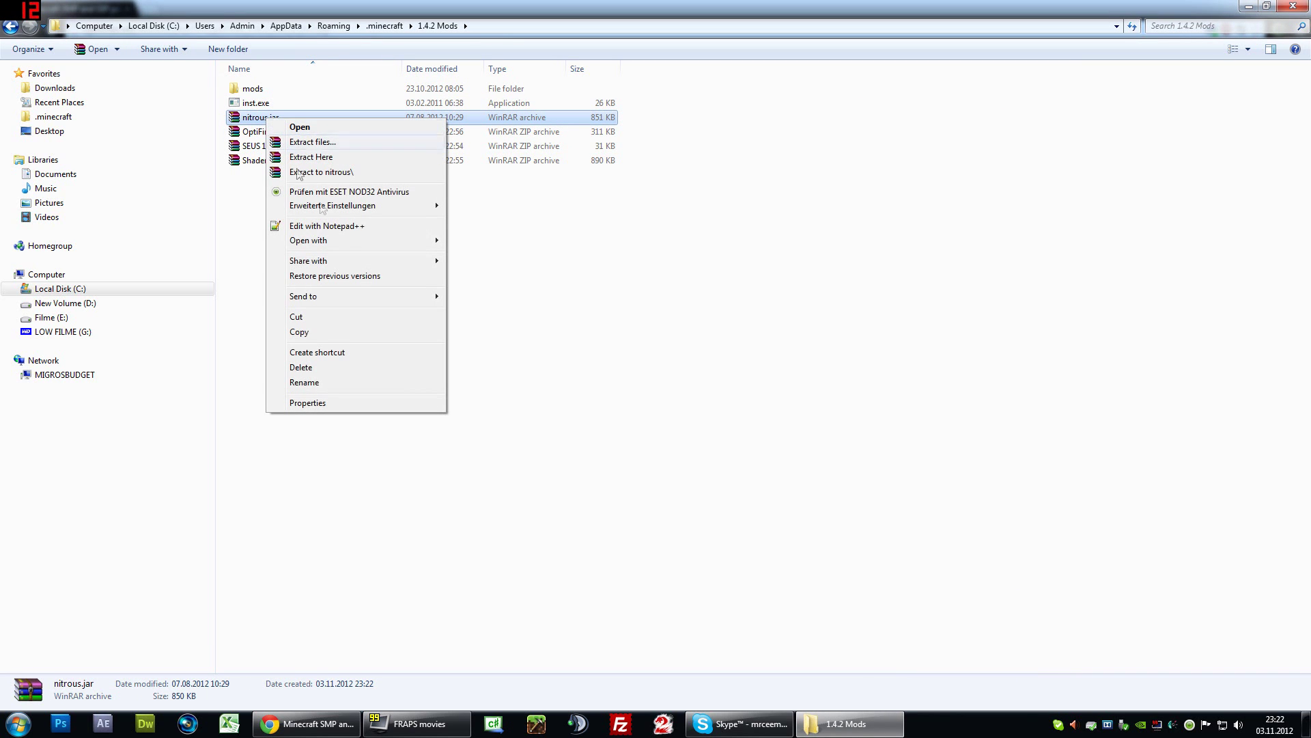
{"action": "mouse_move", "coordinate": [422, 246]}
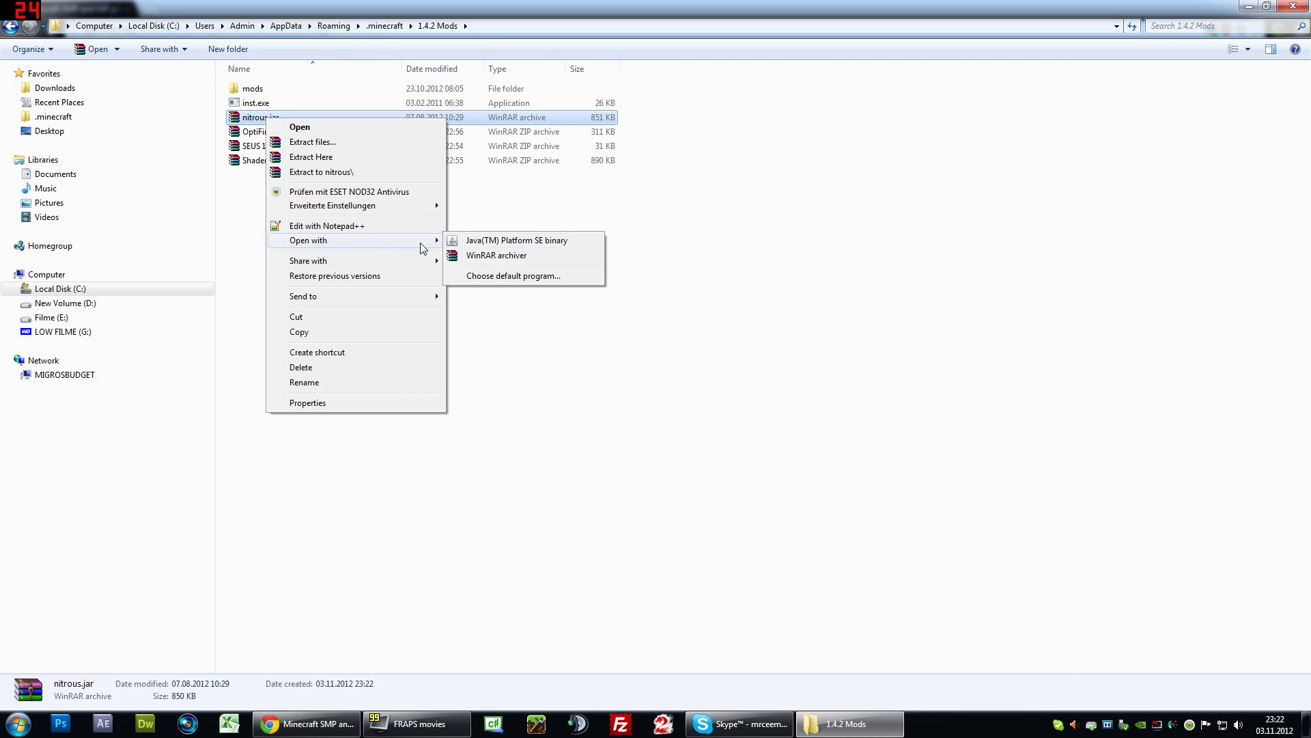
{"action": "left_click", "coordinate": [527, 246]}
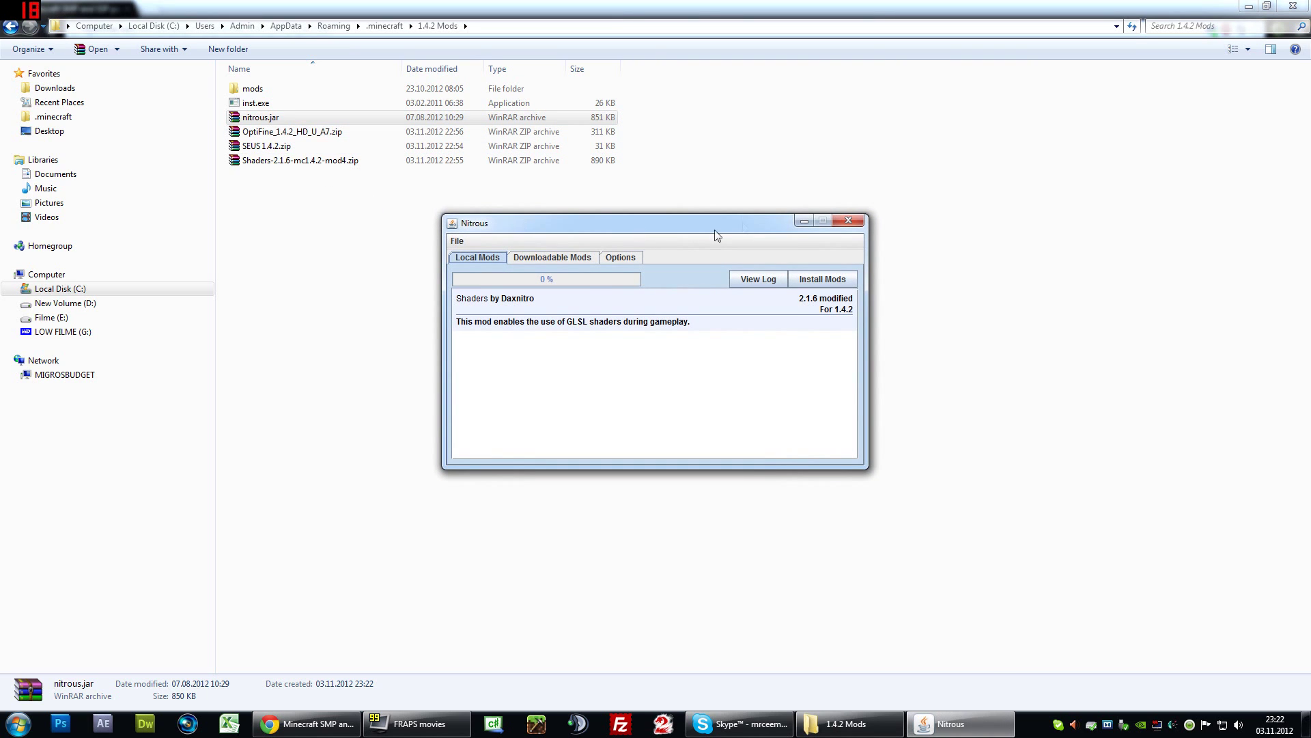
Show the Nitrous log and arrange its window beside the Nitrous window.
{"action": "left_click_drag", "start_coordinate": [726, 220], "coordinate": [348, 211]}
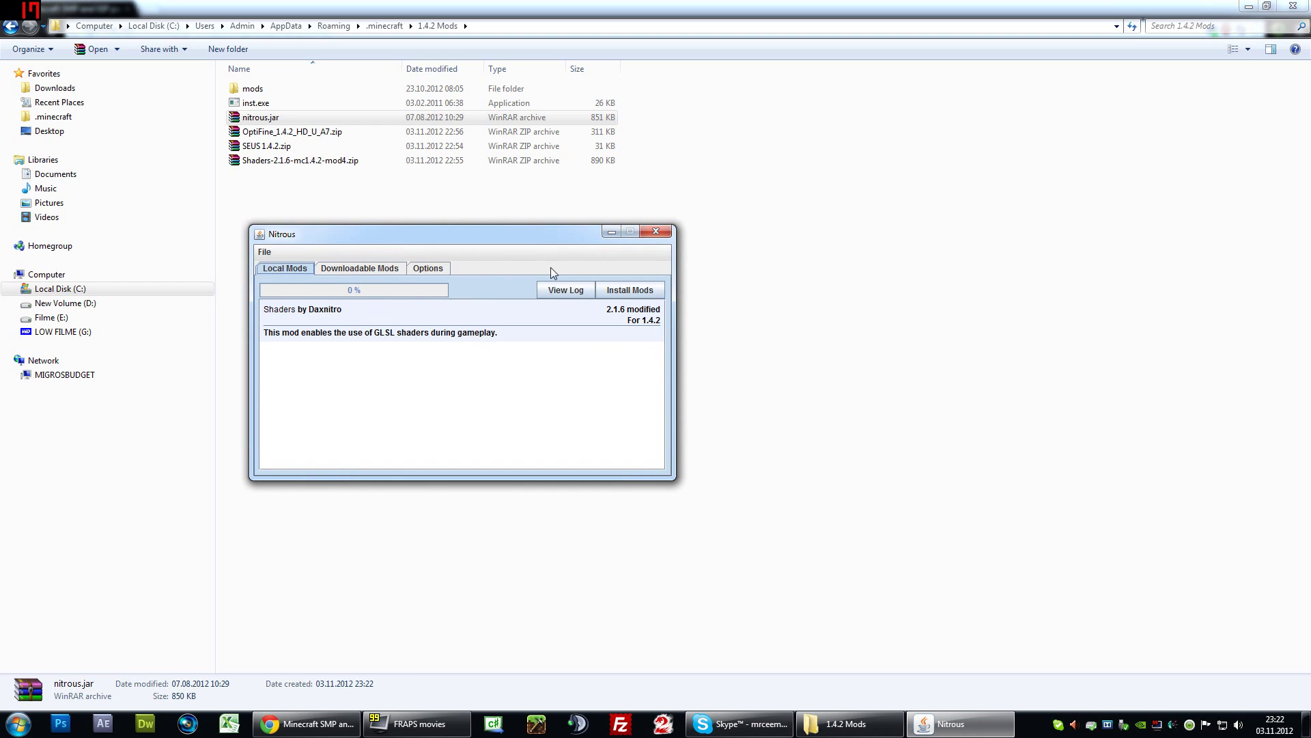
{"action": "left_click", "coordinate": [561, 290]}
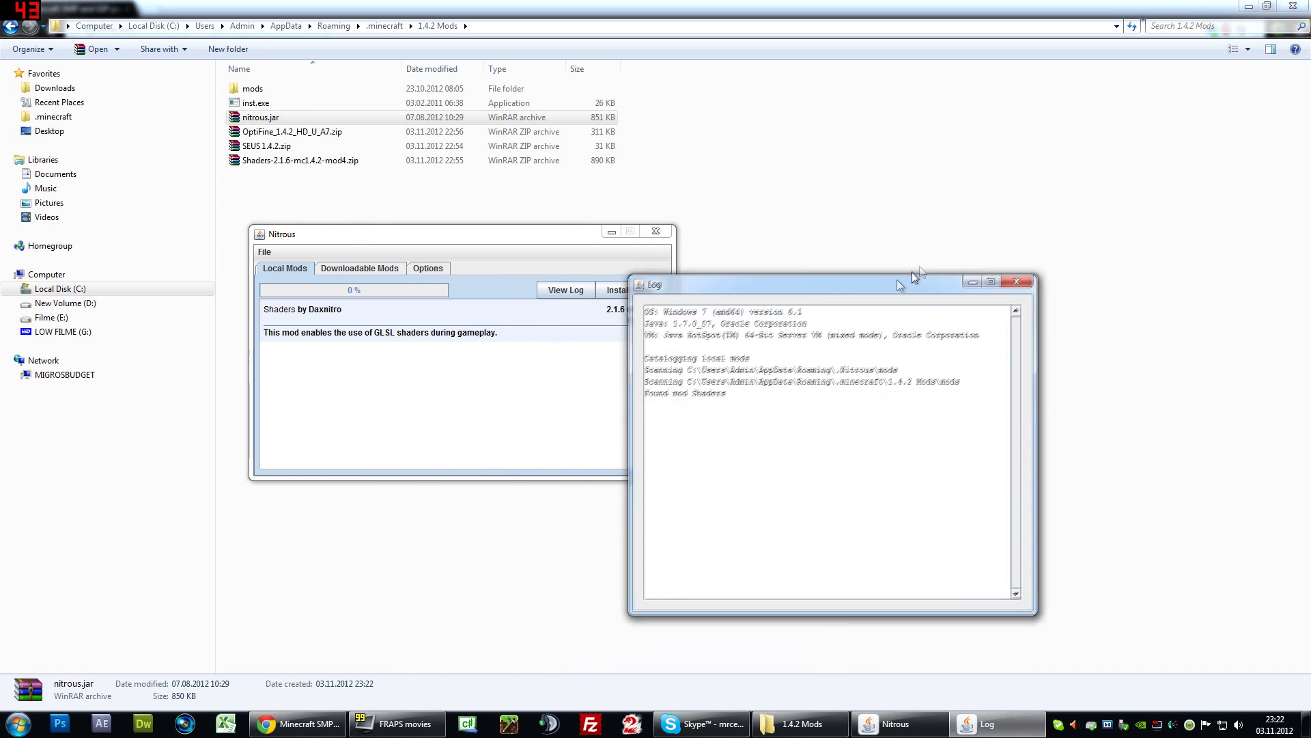
{"action": "left_click_drag", "start_coordinate": [820, 362], "coordinate": [723, 296]}
{"action": "left_click", "coordinate": [723, 296]}
Install the Shaders mod for 1.4.2 with Nitrous and close the log and Nitrous windows.
{"action": "left_click", "coordinate": [325, 314]}
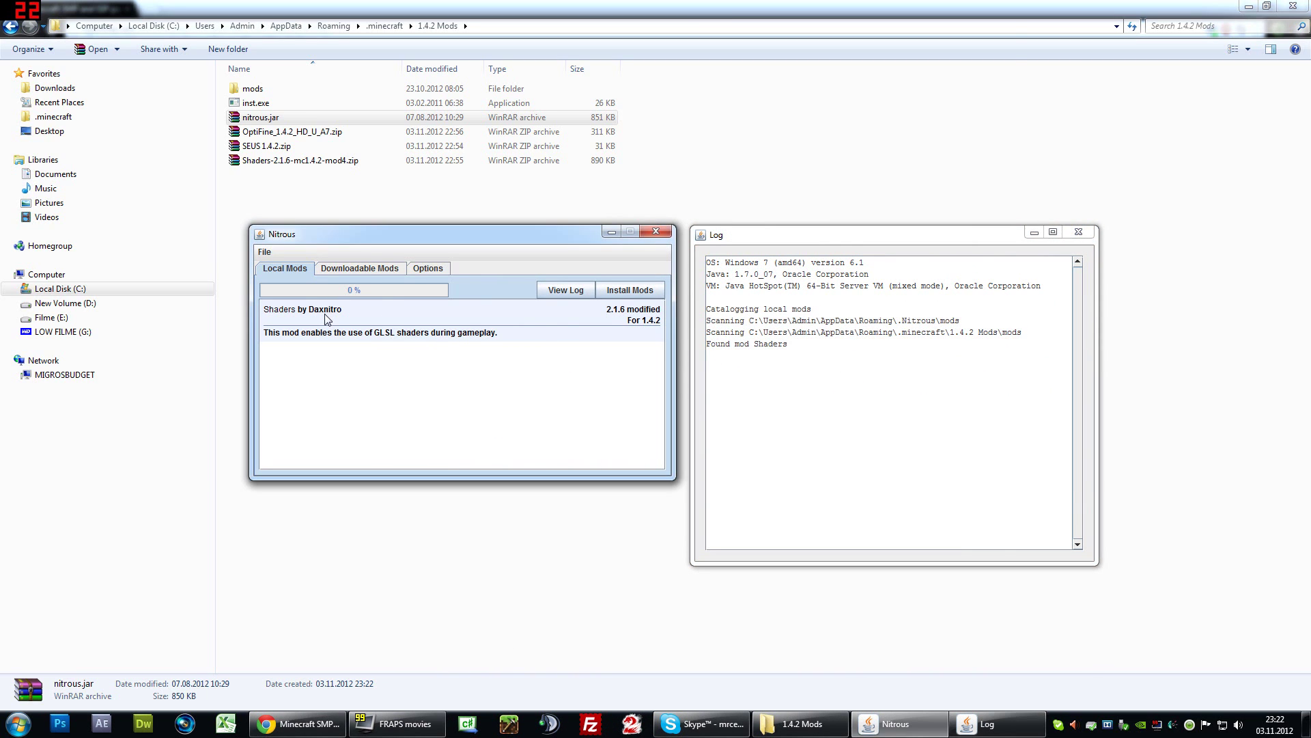
{"action": "left_click", "coordinate": [635, 287]}
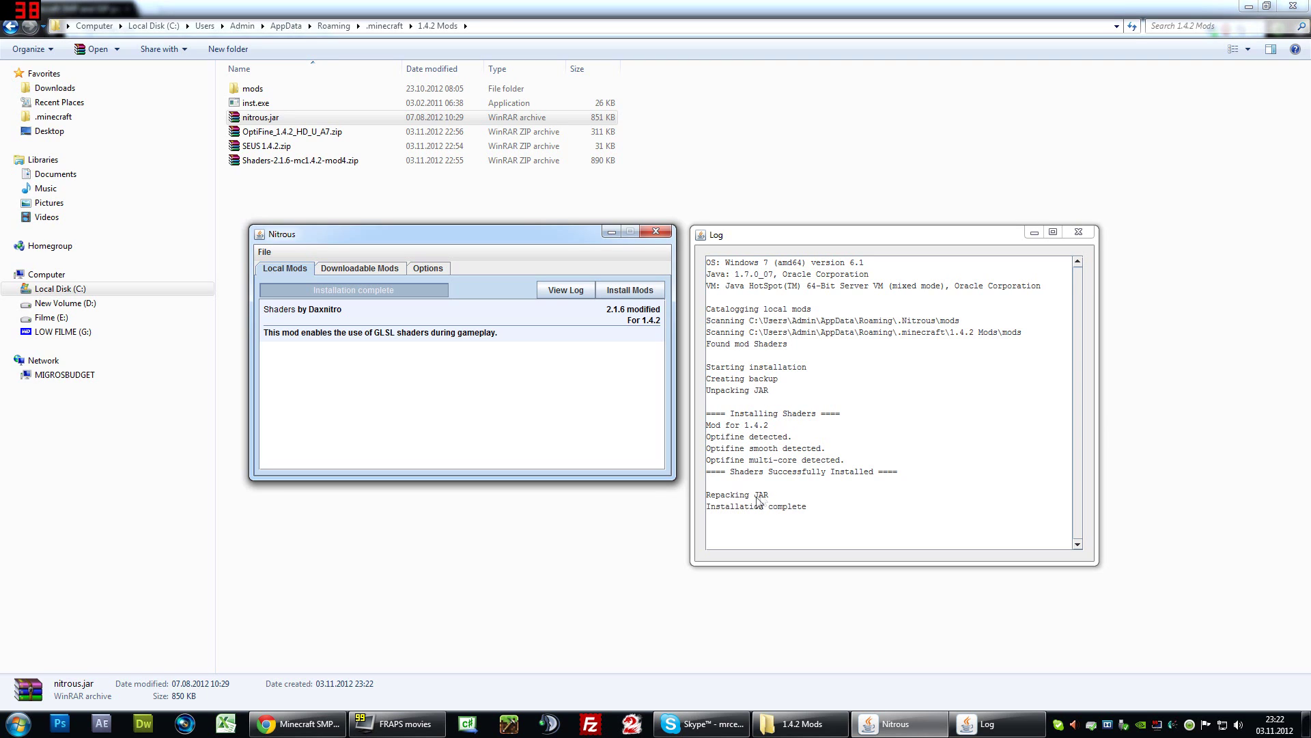
{"action": "left_click", "coordinate": [726, 509]}
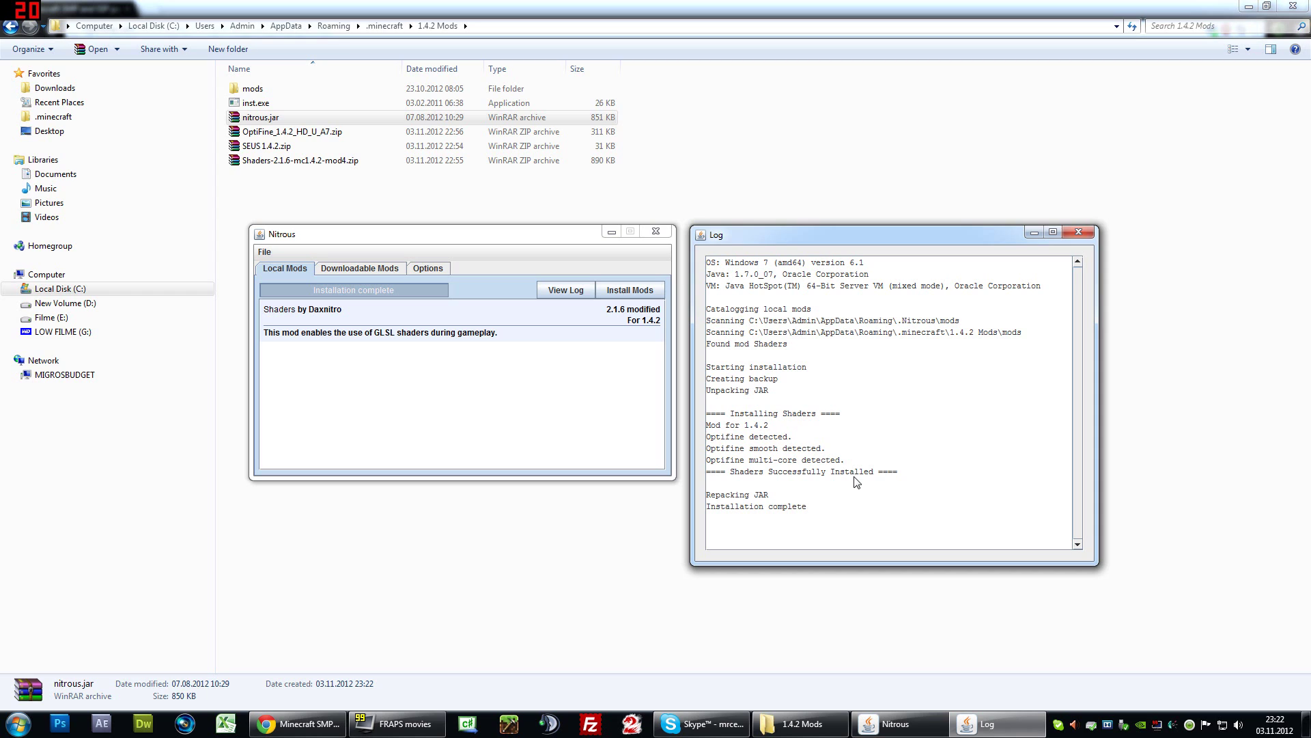
{"action": "left_click", "coordinate": [1080, 233]}
{"action": "left_click", "coordinate": [656, 231]}
{"action": "left_click", "coordinate": [410, 222]}
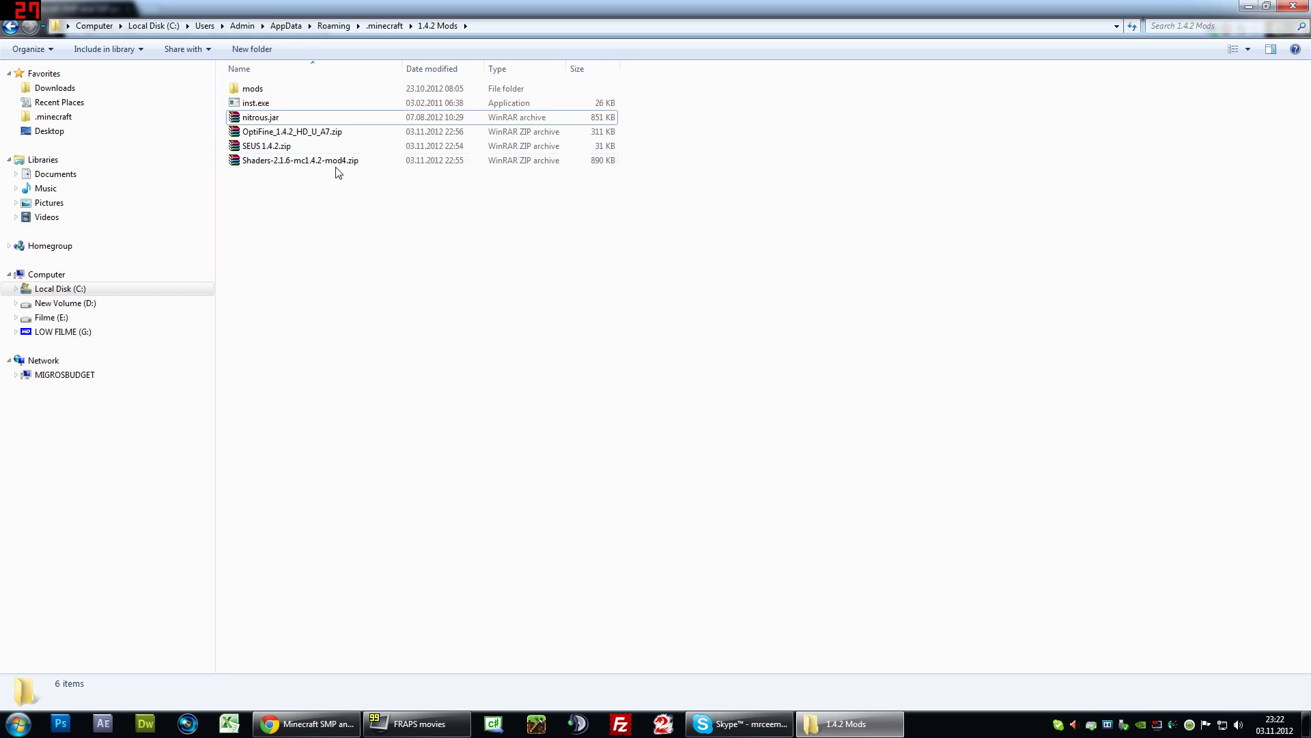
Open SEUS 1.4.2.zip from the 1.4.2 Mods folder in WinRAR and move its window aside.
{"action": "left_click", "coordinate": [282, 148]}
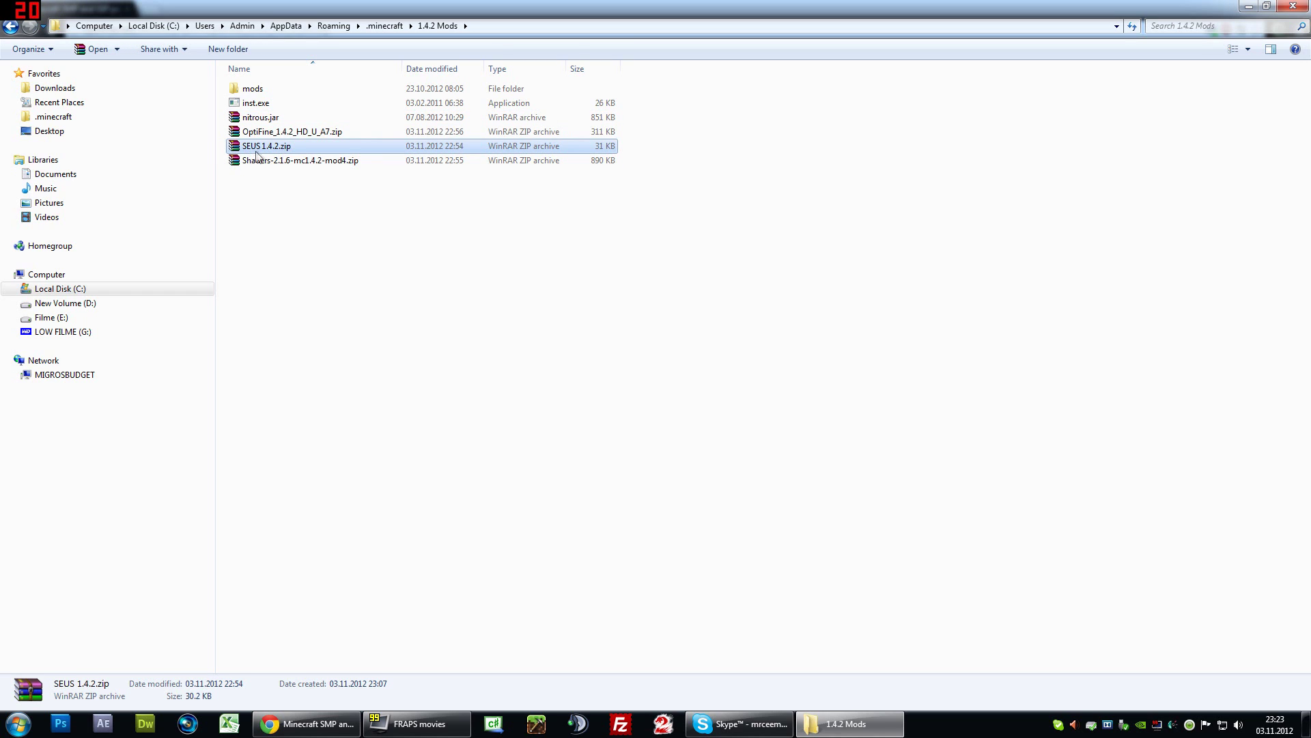
{"action": "double_click", "coordinate": [256, 148]}
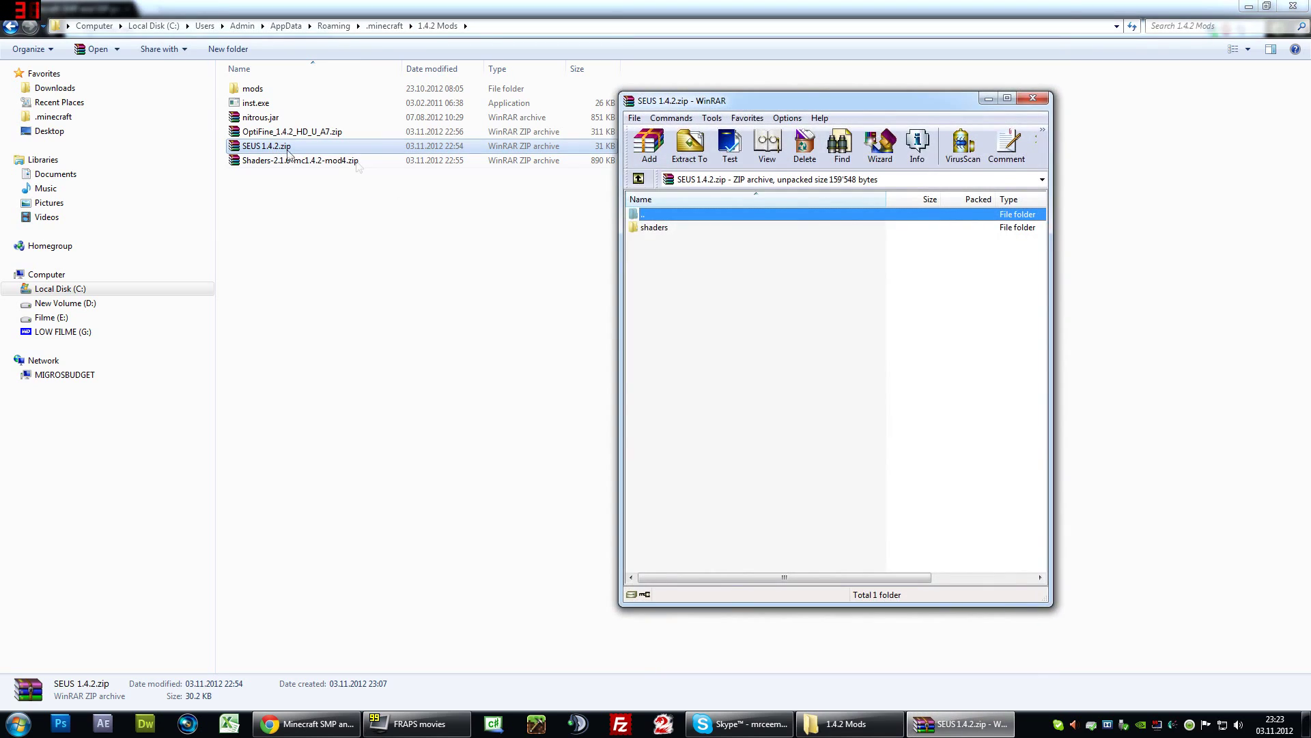
{"action": "left_click_drag", "start_coordinate": [757, 104], "coordinate": [333, 136]}
Open minecraft.jar from the .minecraft bin folder and arrange the SEUS 1.4.2.zip window beside it.
{"action": "left_click", "coordinate": [807, 179]}
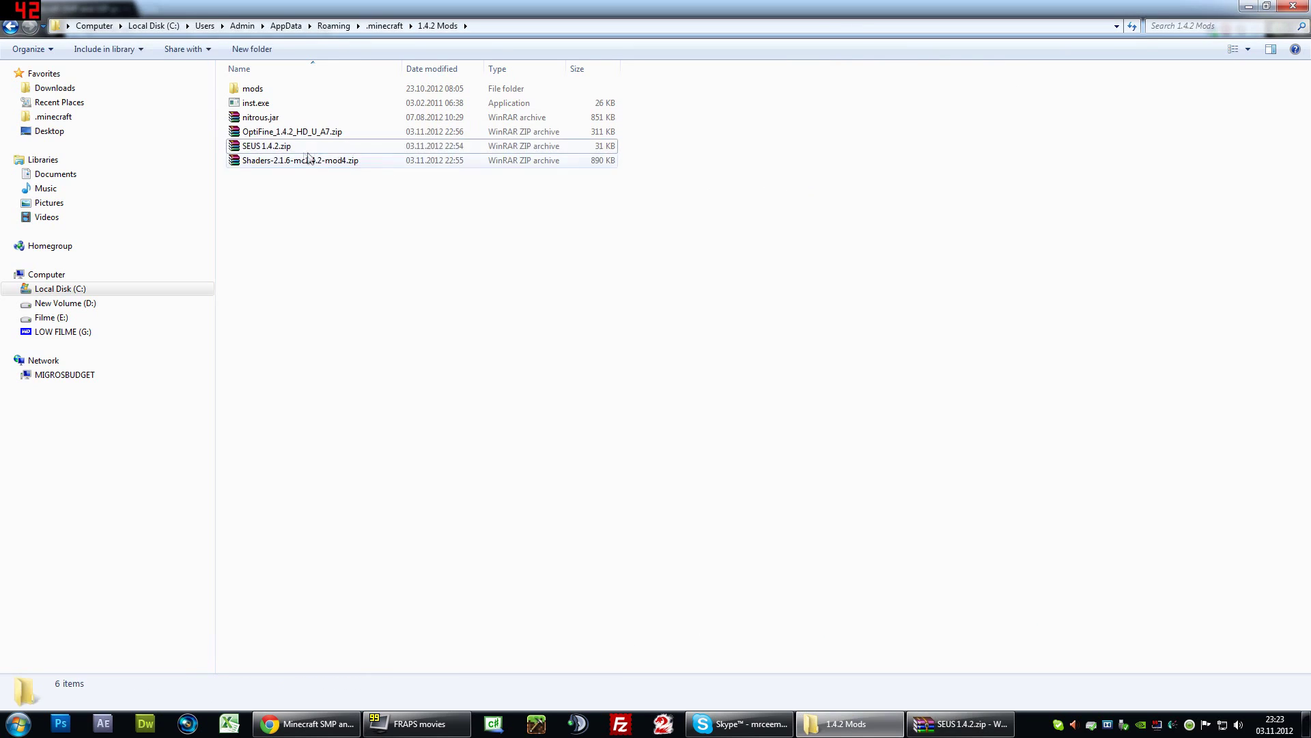
{"action": "key", "text": "alt+Left"}
{"action": "double_click", "coordinate": [261, 103]}
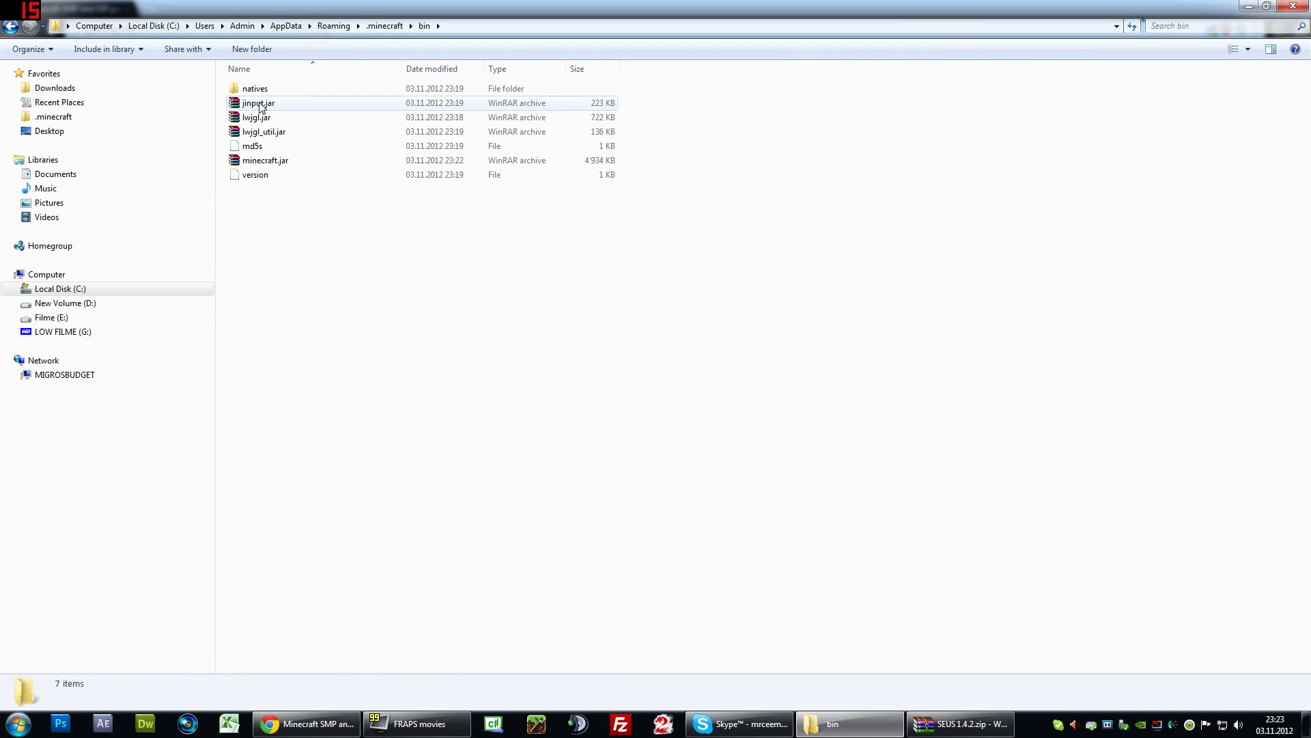
{"action": "double_click", "coordinate": [270, 159]}
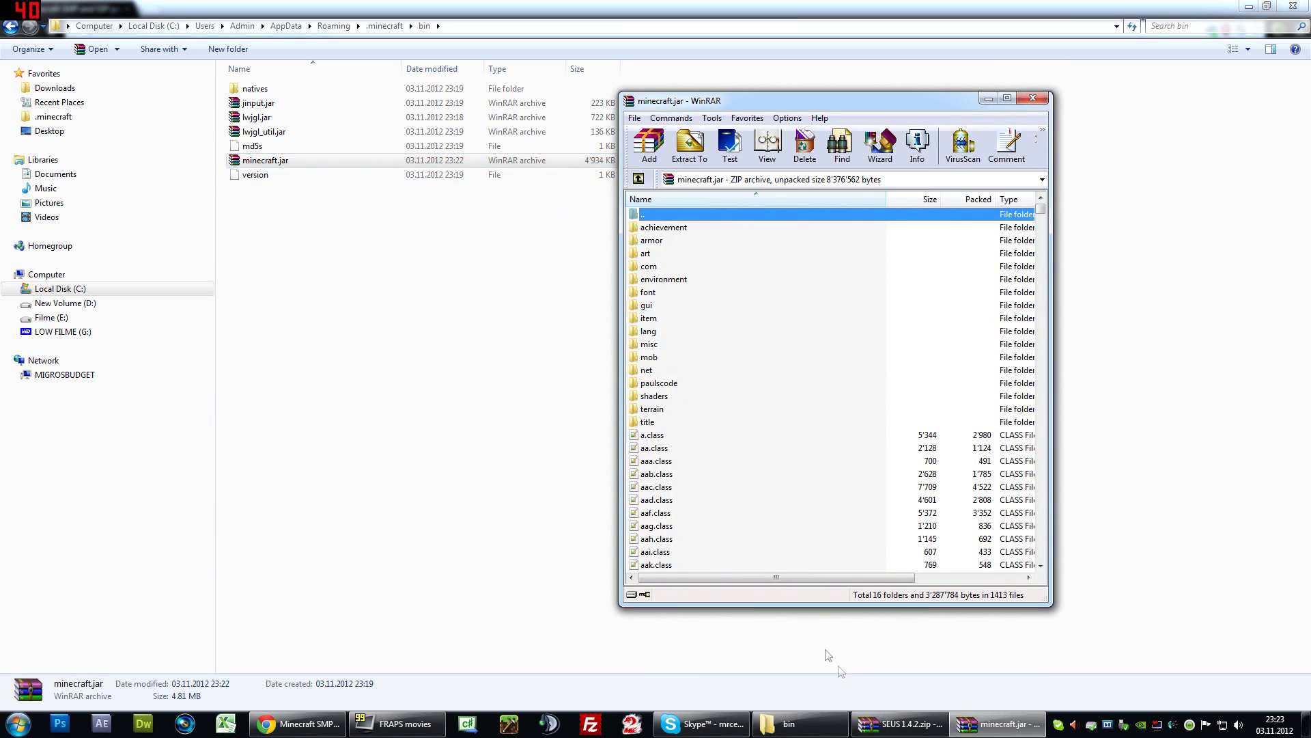
{"action": "left_click", "coordinate": [894, 723]}
{"action": "left_click_drag", "start_coordinate": [513, 137], "coordinate": [436, 102]}
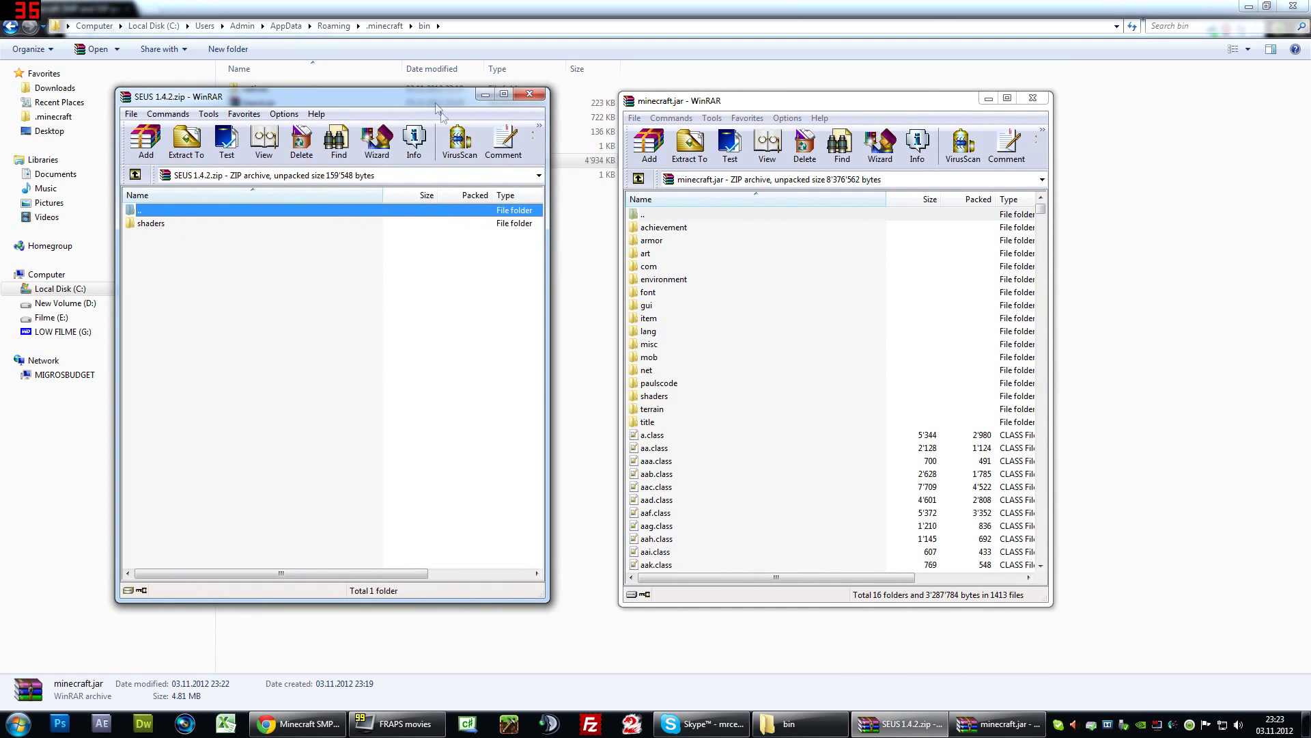
Open the shaders folder in both the minecraft.jar and SEUS 1.4.2.zip archives.
{"action": "left_click", "coordinate": [675, 399]}
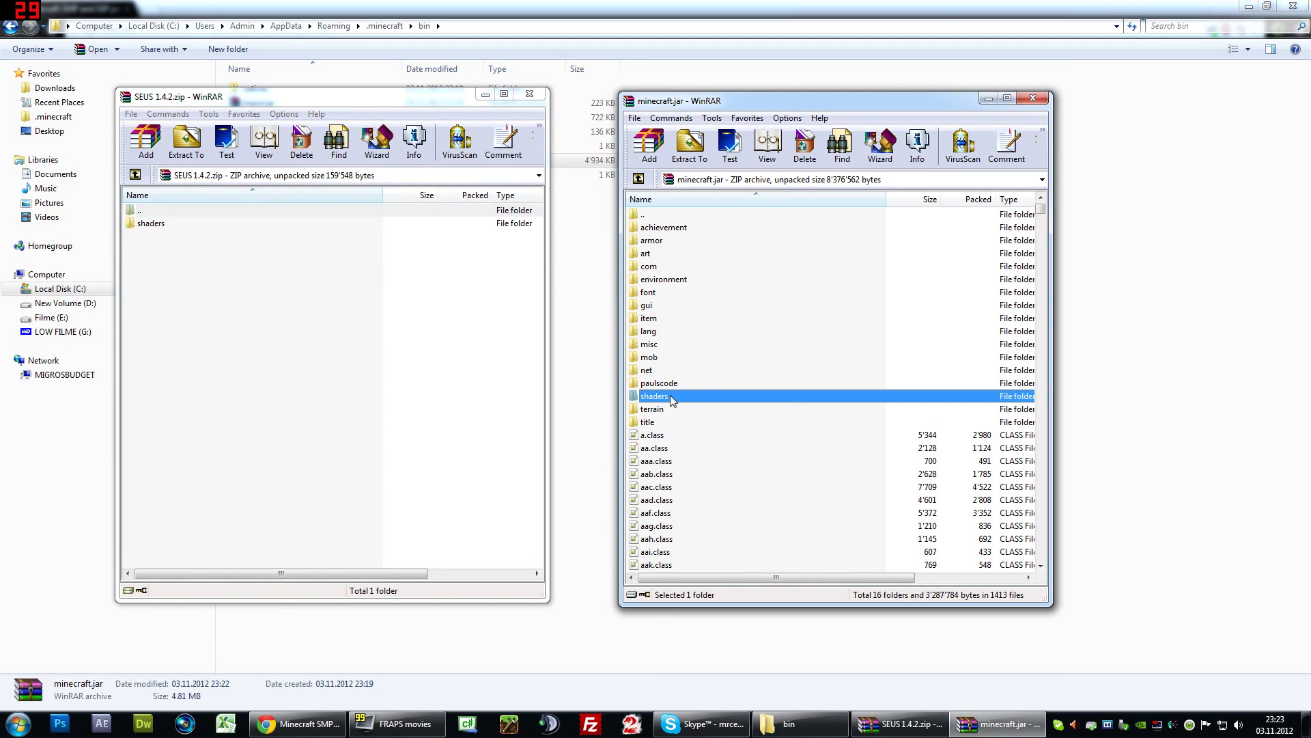
{"action": "double_click", "coordinate": [672, 401]}
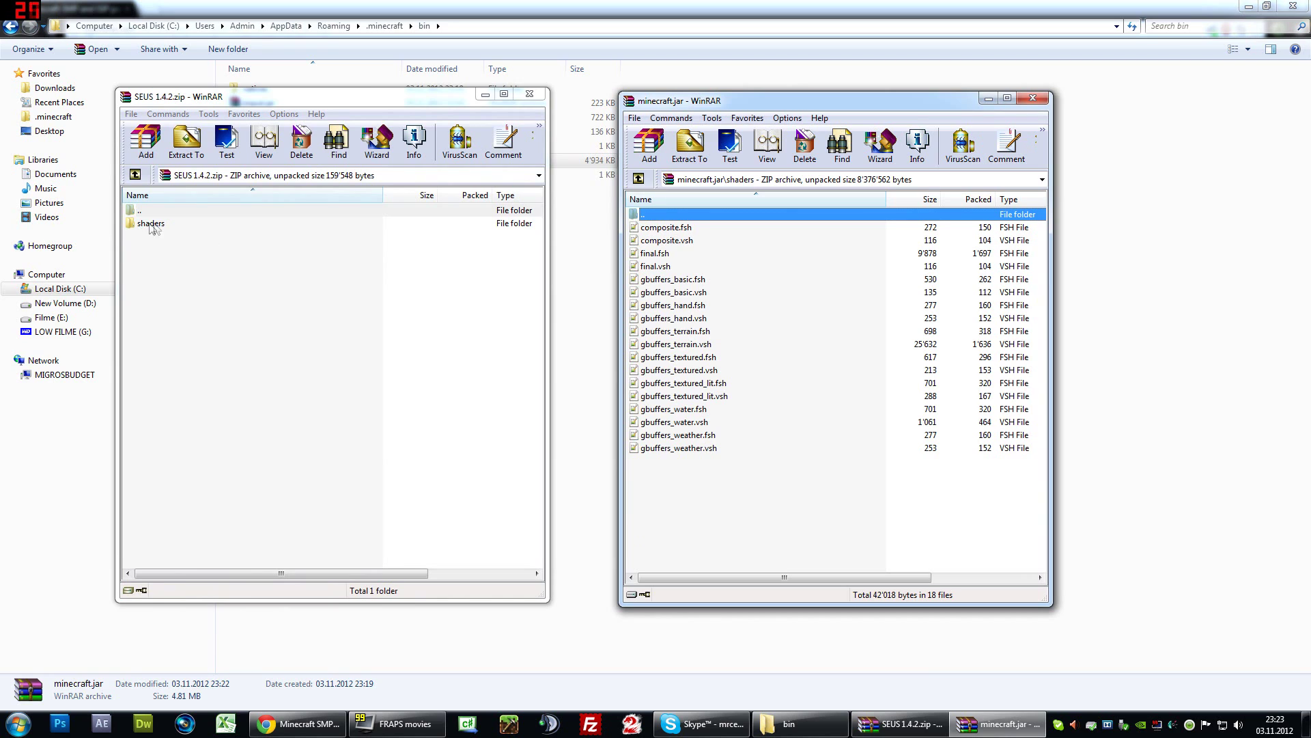
{"action": "double_click", "coordinate": [152, 223]}
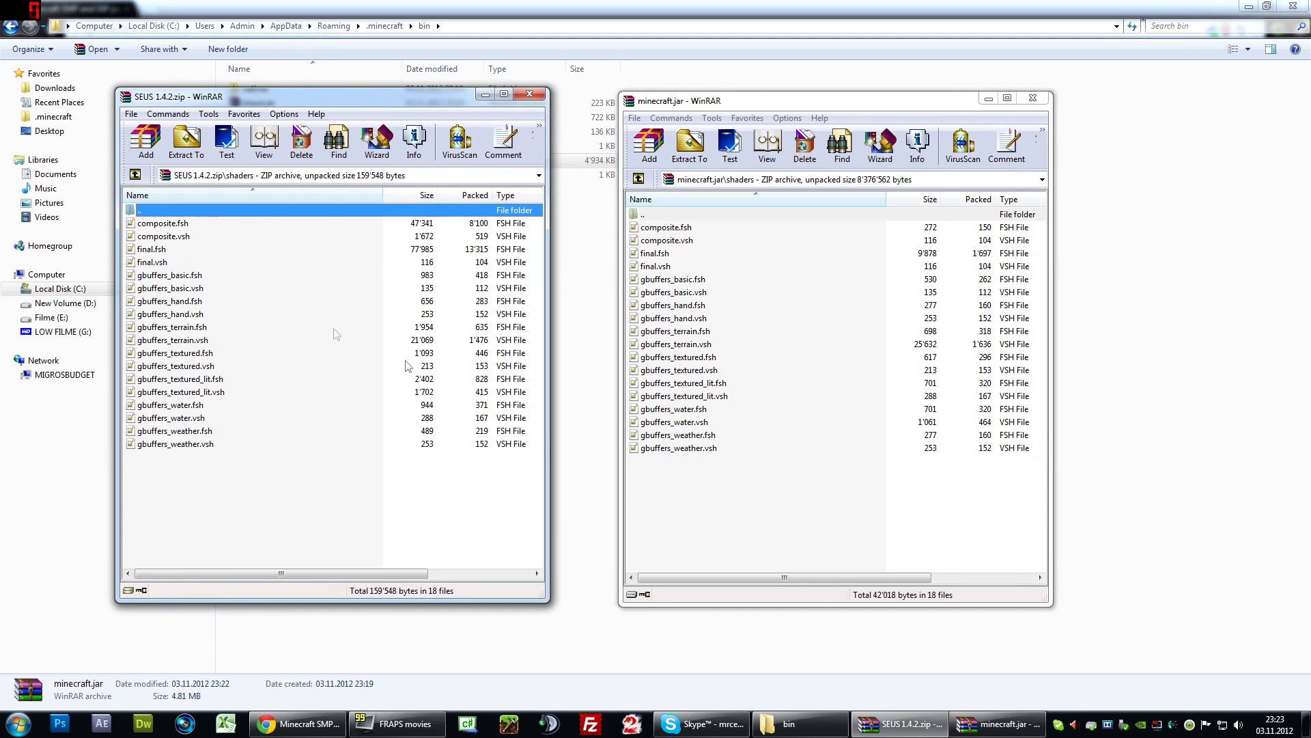
Compare the sizes of final.fsh and composite.fsh between the SEUS and minecraft.jar shaders folders.
{"action": "left_click", "coordinate": [457, 481]}
{"action": "left_click", "coordinate": [701, 242]}
{"action": "left_click", "coordinate": [492, 251]}
{"action": "left_click", "coordinate": [654, 256]}
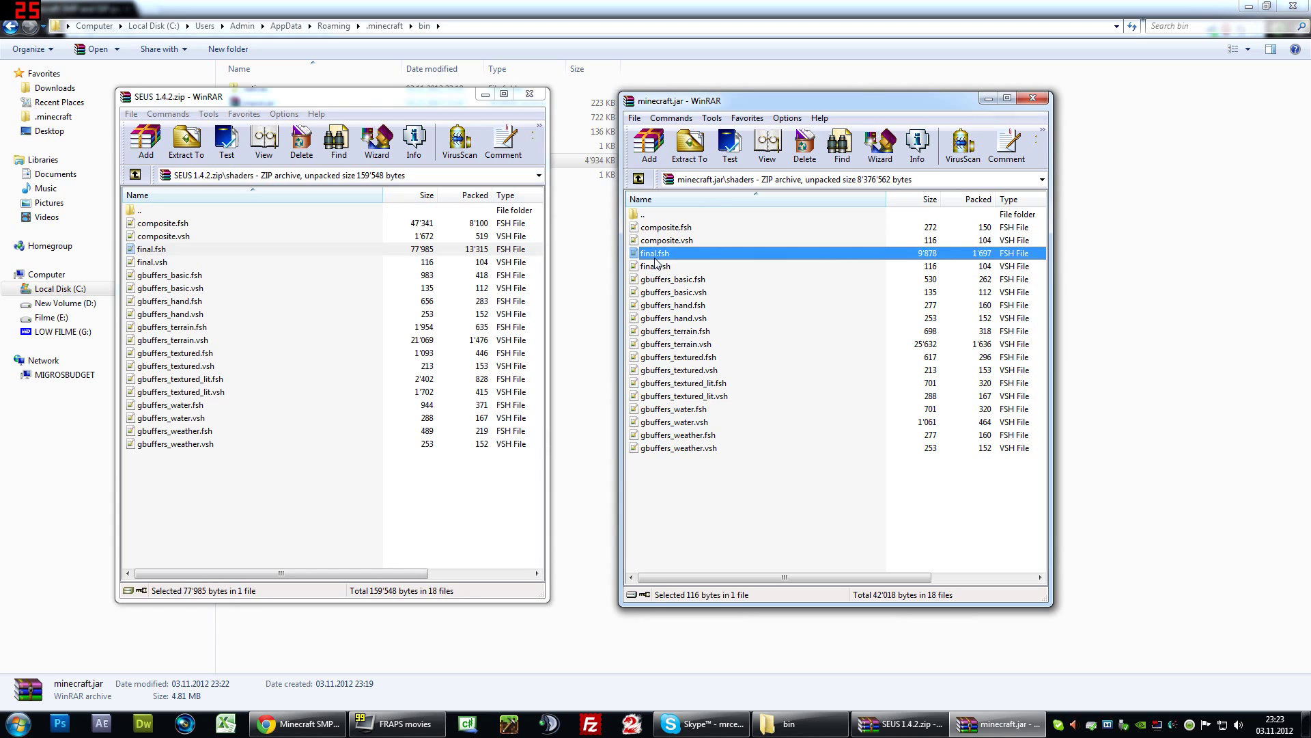
{"action": "left_click", "coordinate": [414, 249]}
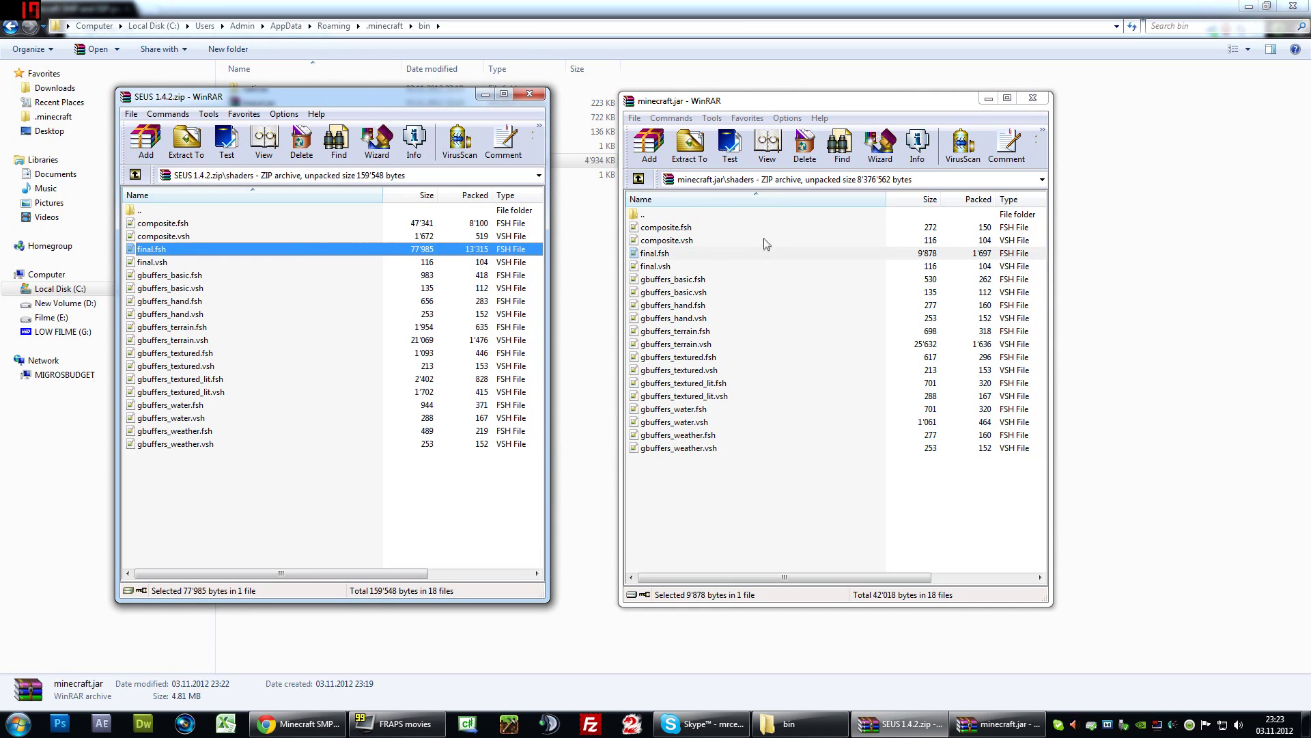
{"action": "left_click", "coordinate": [691, 230]}
{"action": "left_click", "coordinate": [185, 227]}
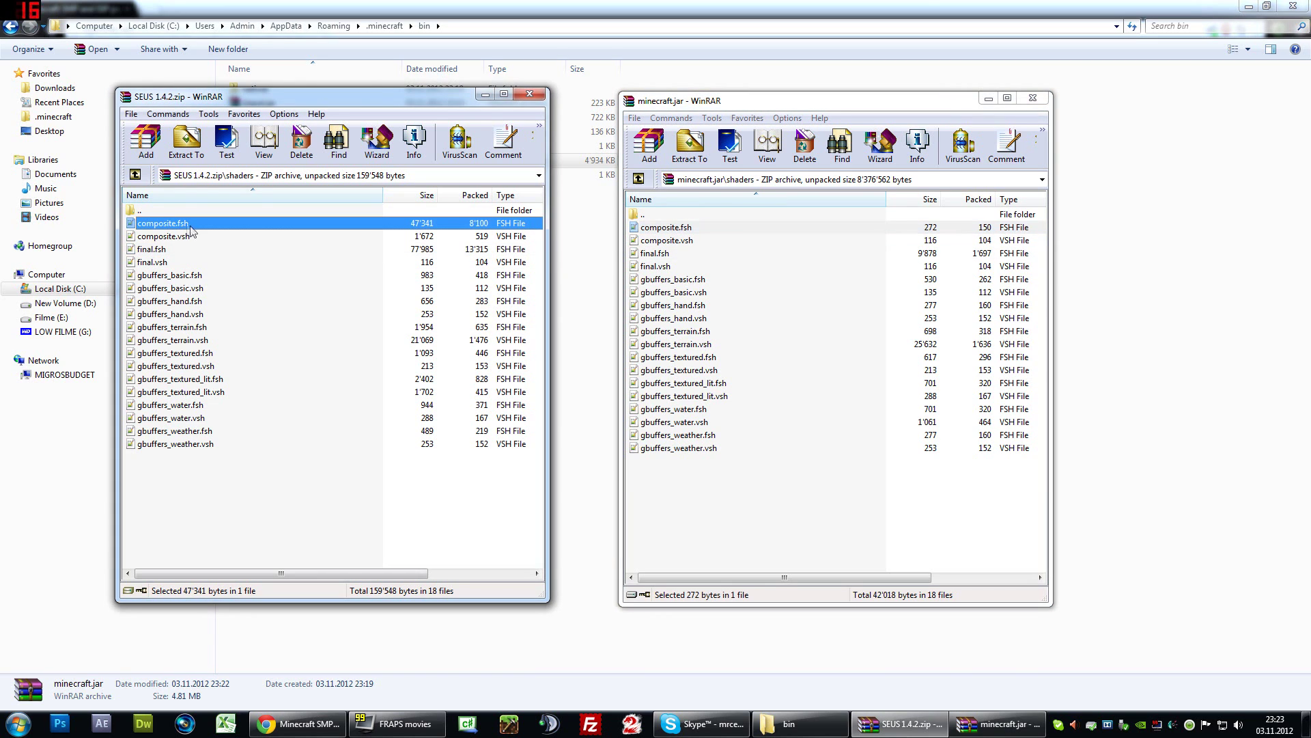
Copy all files from the SEUS shaders folder into minecraft.jar's shaders folder, replacing existing files with the Store compression method.
{"action": "key", "text": "ctrl+a"}
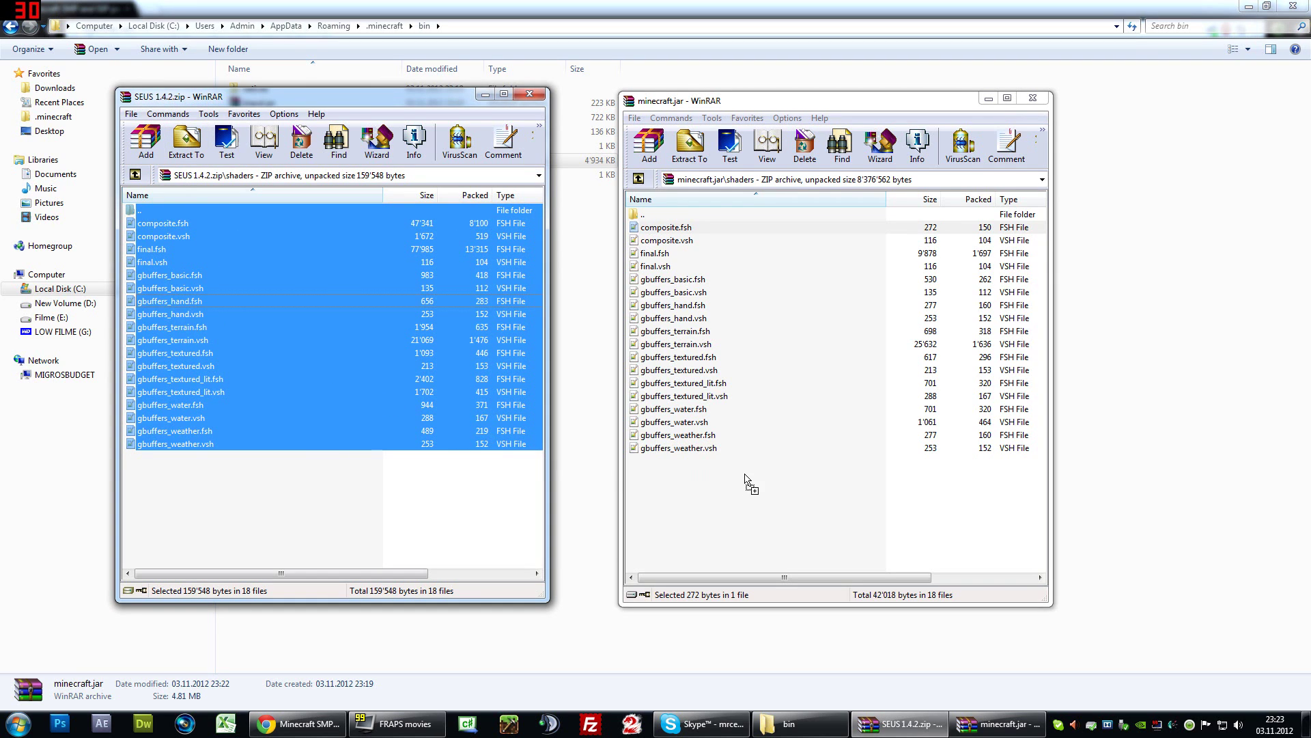
{"action": "left_click_drag", "start_coordinate": [744, 478], "coordinate": [746, 478]}
{"action": "left_click", "coordinate": [792, 403]}
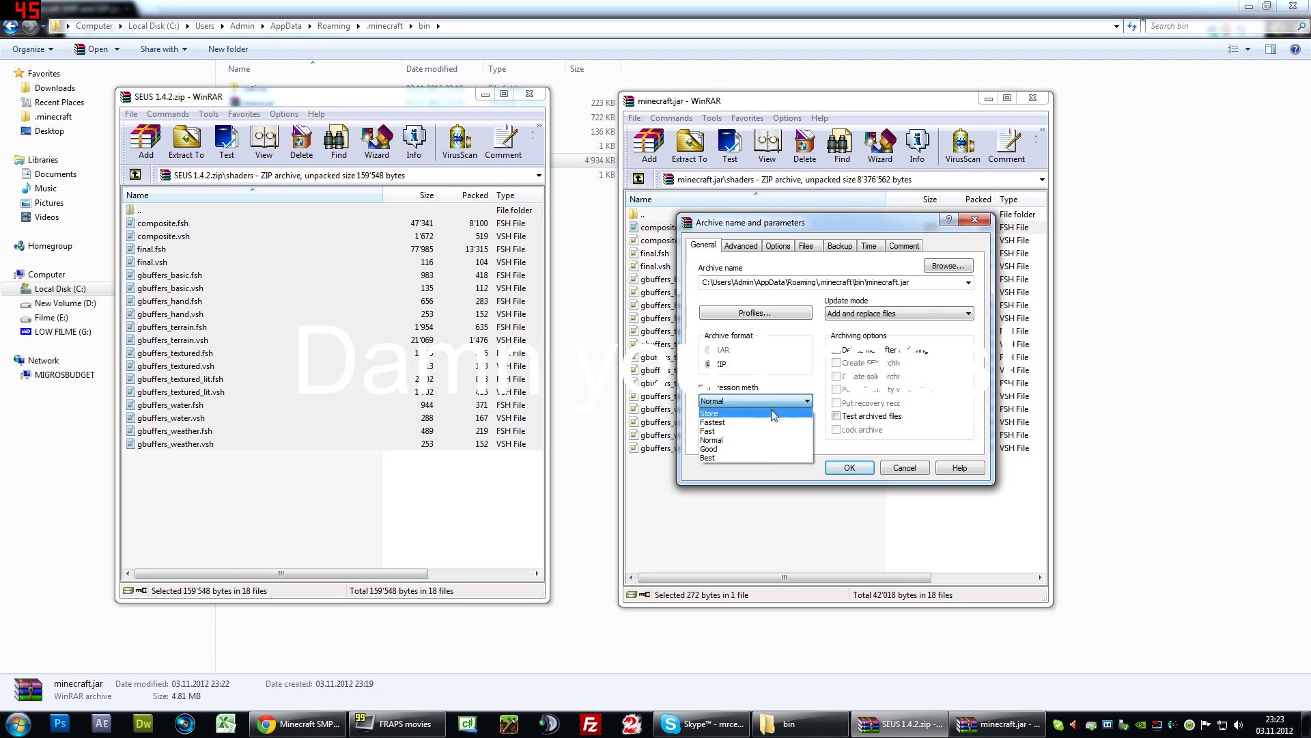
{"action": "left_click", "coordinate": [765, 412]}
{"action": "left_click", "coordinate": [848, 467]}
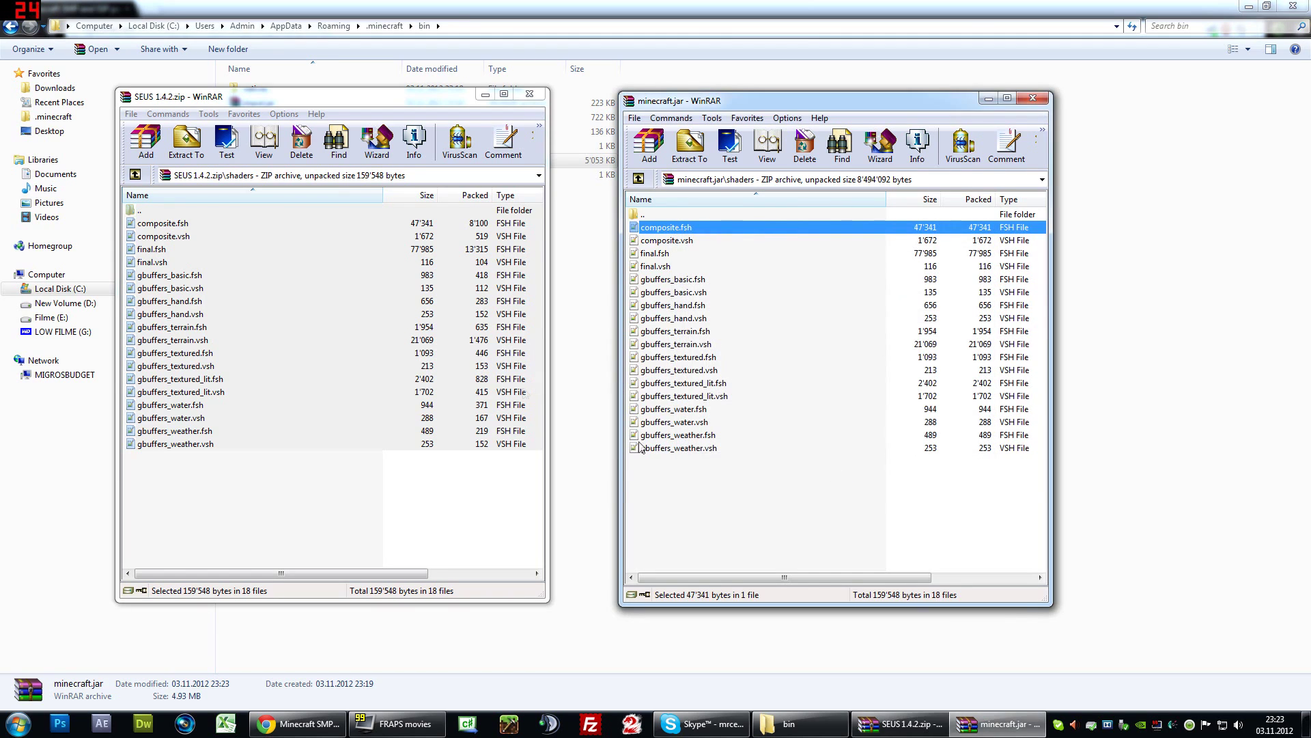
Close both archives, launch Minecraft.exe from the .minecraft folder and log in.
{"action": "left_click", "coordinate": [529, 93]}
{"action": "left_click", "coordinate": [1039, 103]}
{"action": "left_click", "coordinate": [512, 290]}
{"action": "key", "text": "BackSpace"}
{"action": "double_click", "coordinate": [273, 204]}
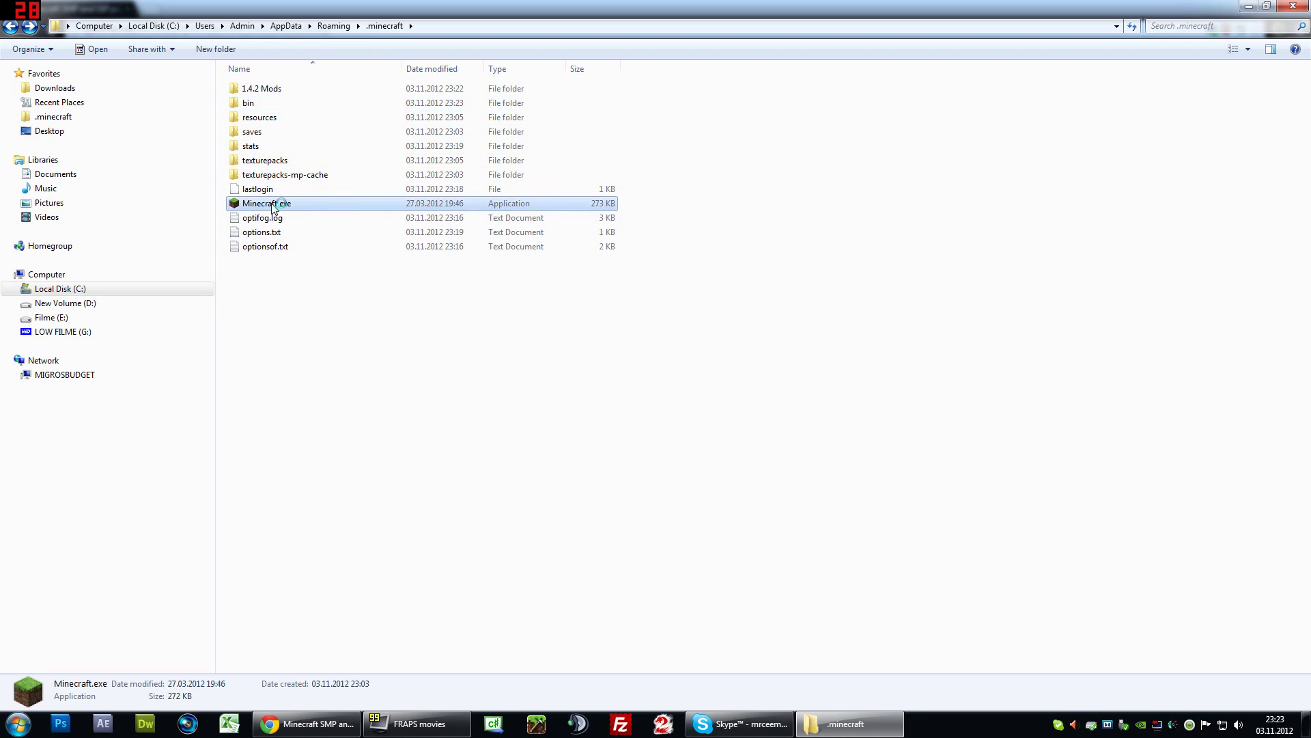
{"action": "left_click", "coordinate": [917, 494]}
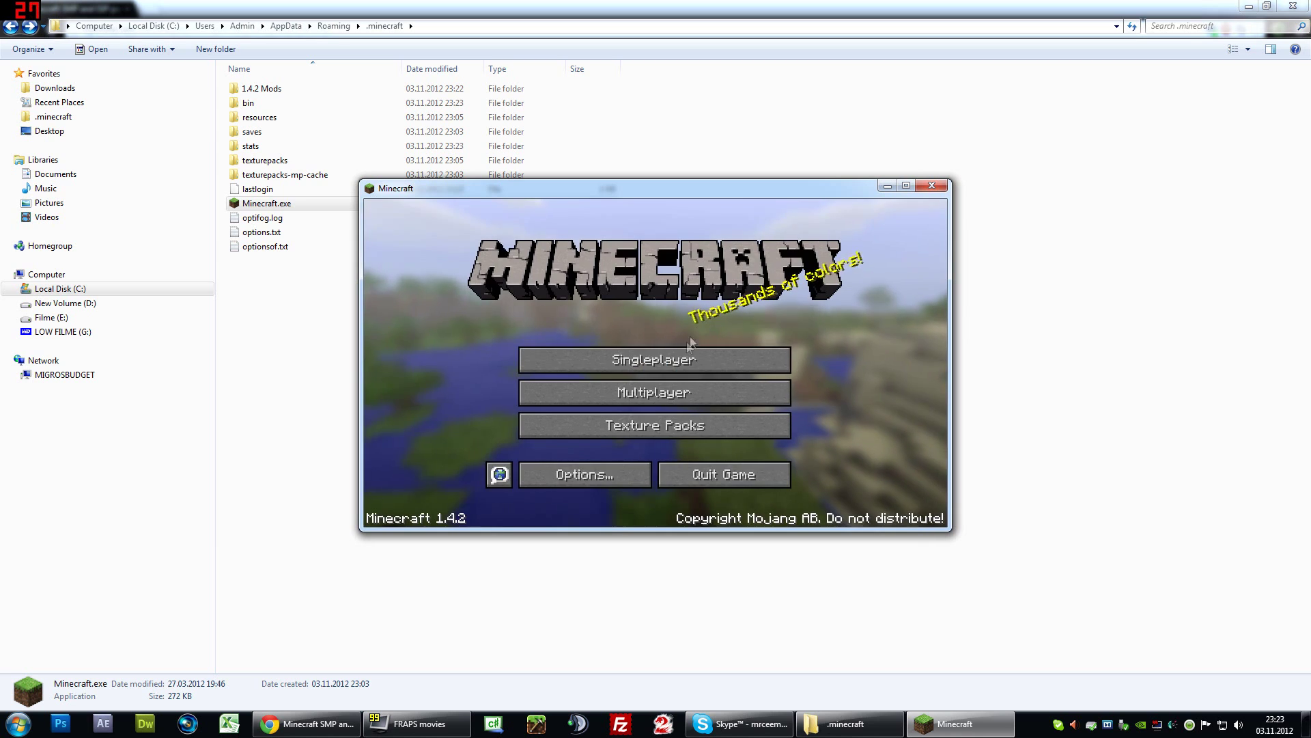
Create a singleplayer world with the default name New World and Survival game mode.
{"action": "left_click", "coordinate": [679, 350]}
{"action": "left_click", "coordinate": [791, 468]}
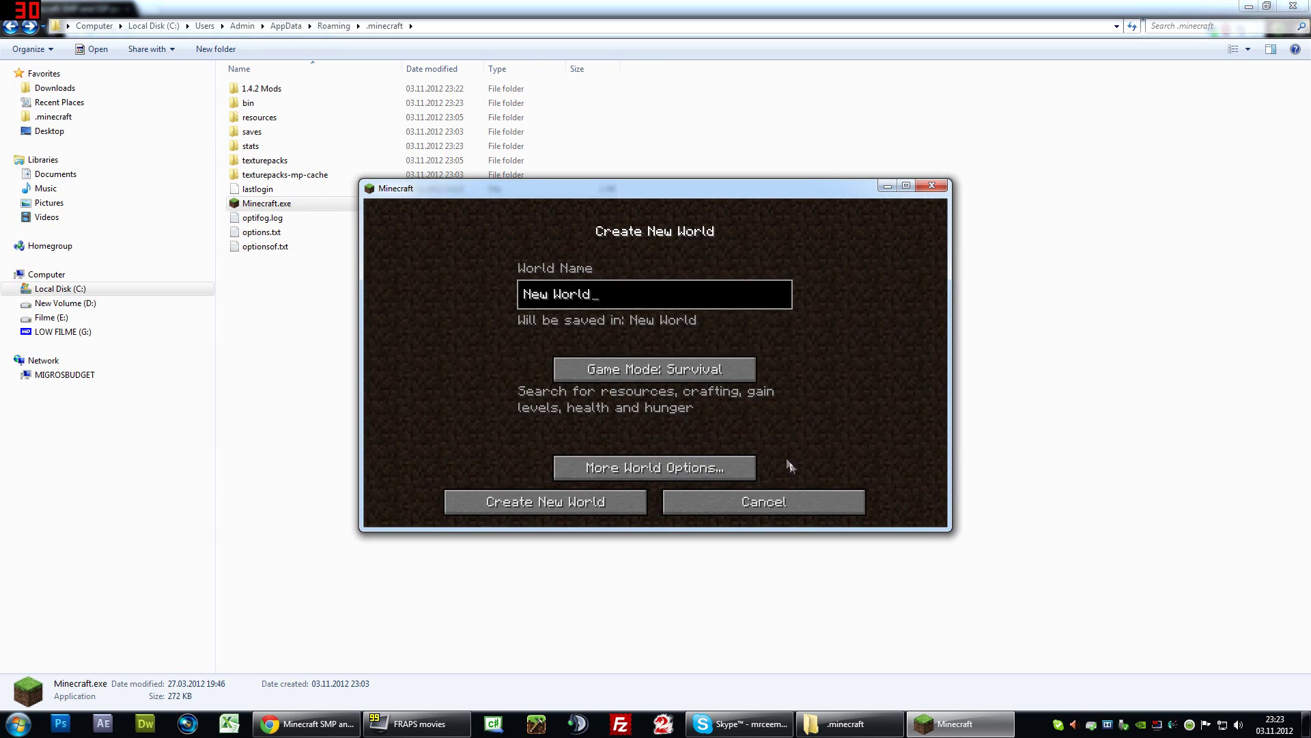
{"action": "left_click", "coordinate": [577, 501]}
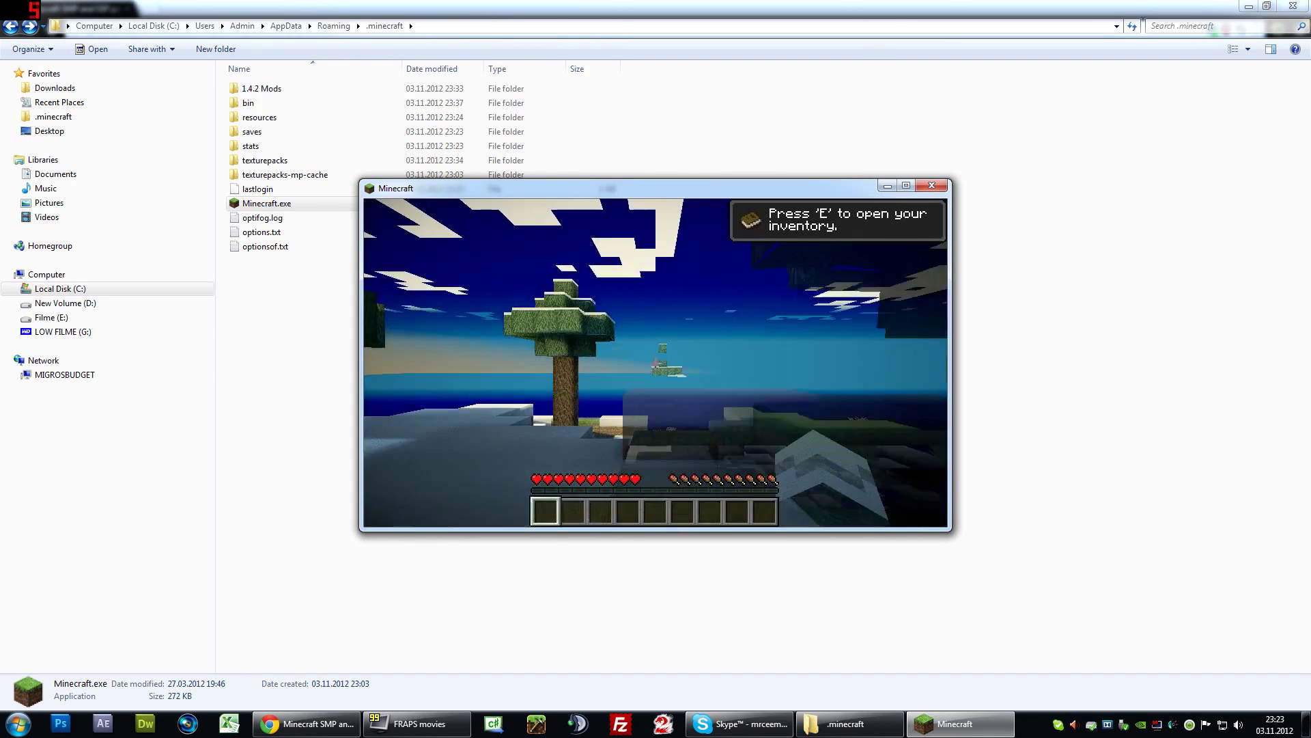
Walk through the new world's snowy forest and jungle to examine the shader lighting, shadows, sun rays and water.
{"action": "key", "text": "w"}
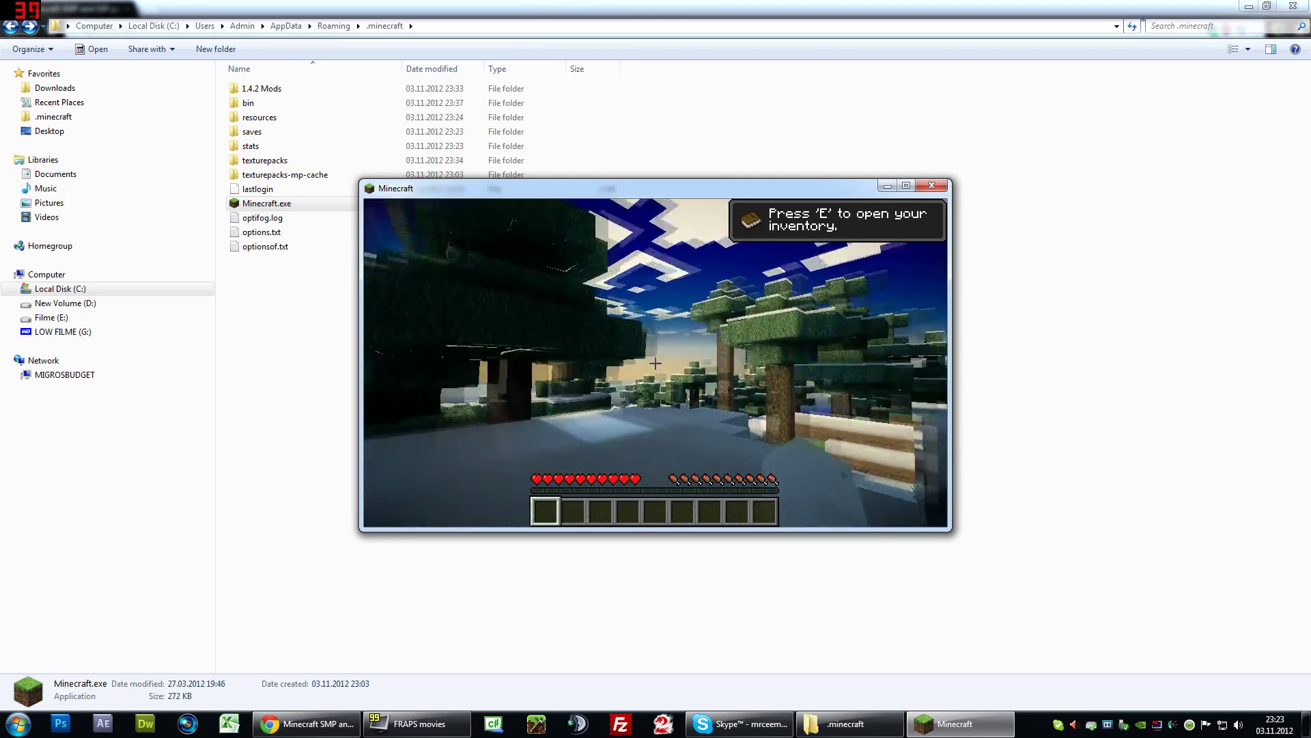
{"action": "key", "text": "w"}
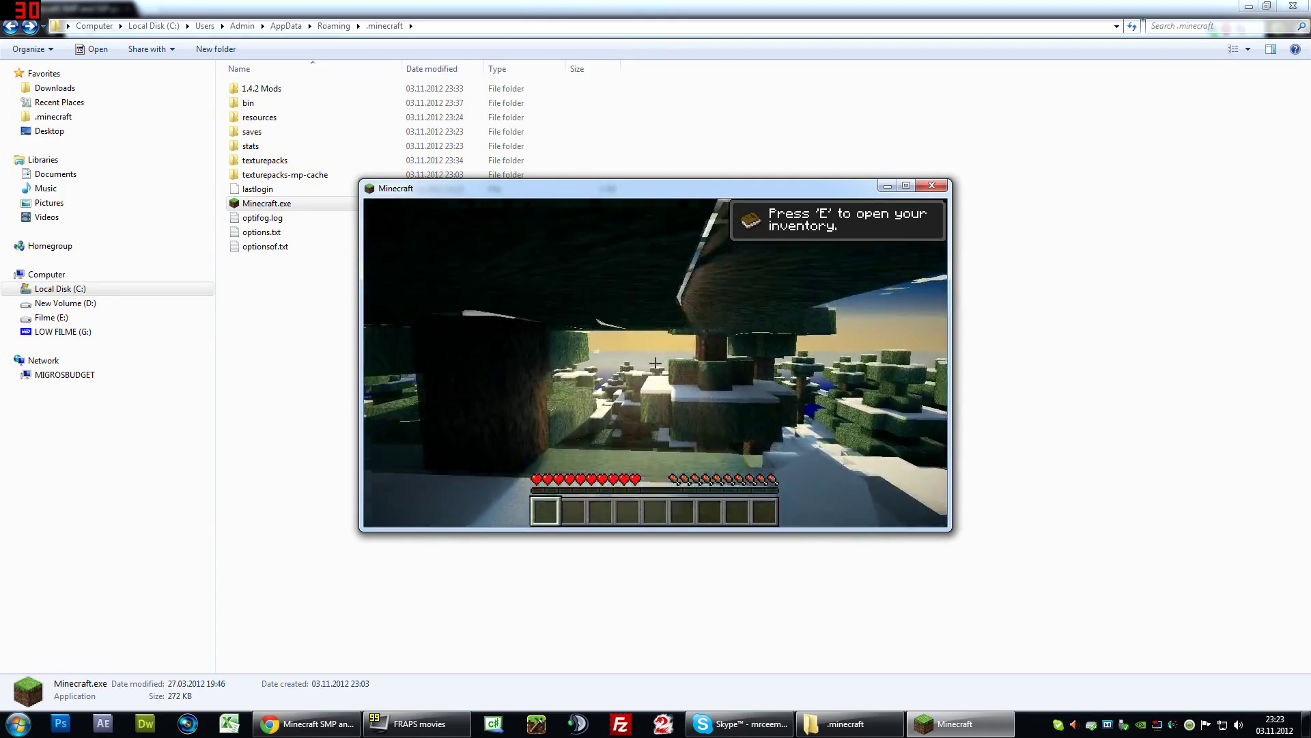
{"action": "key", "text": "w"}
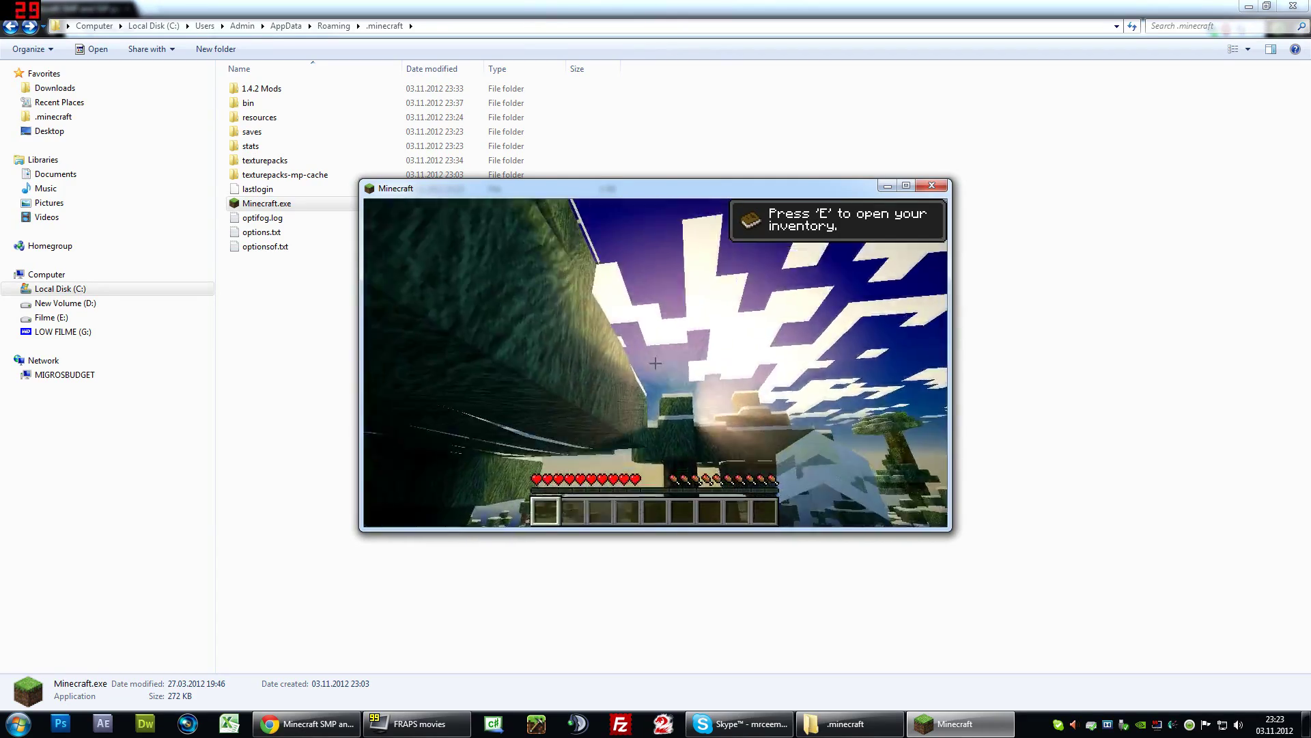
{"action": "key", "text": "w"}
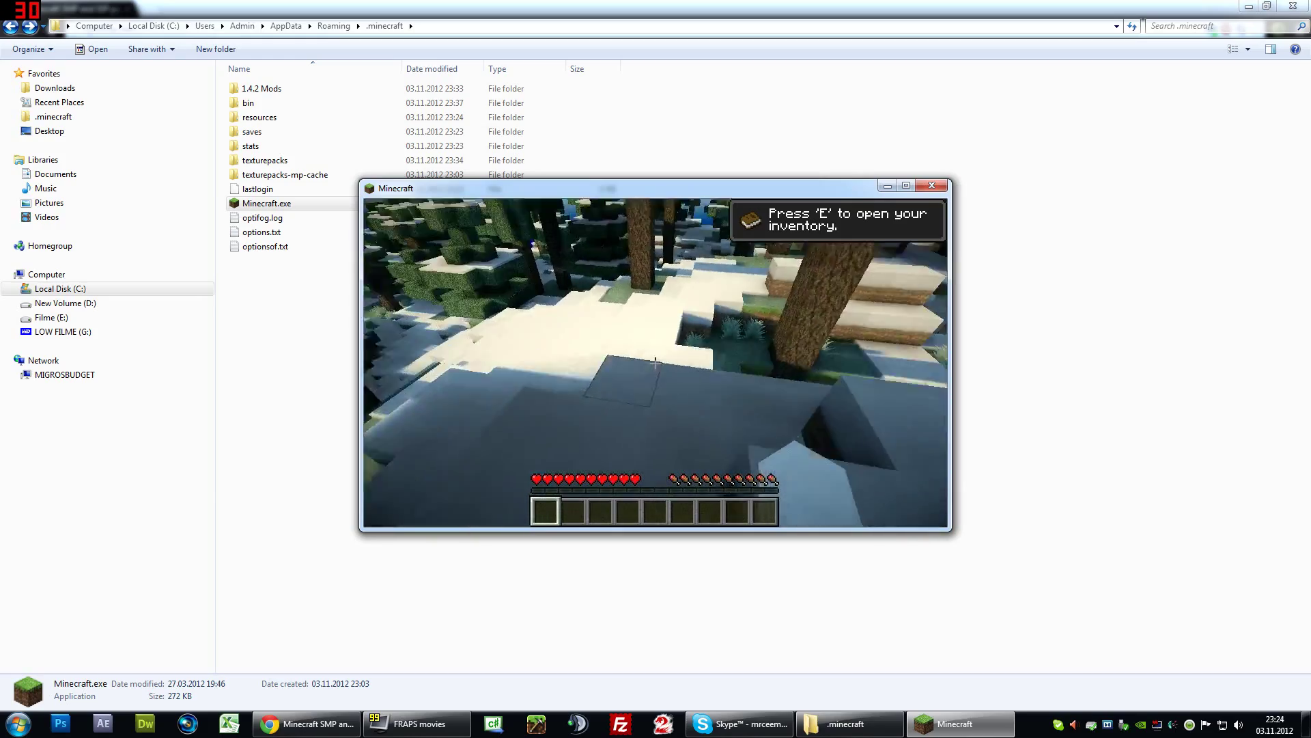
{"action": "key", "text": "w"}
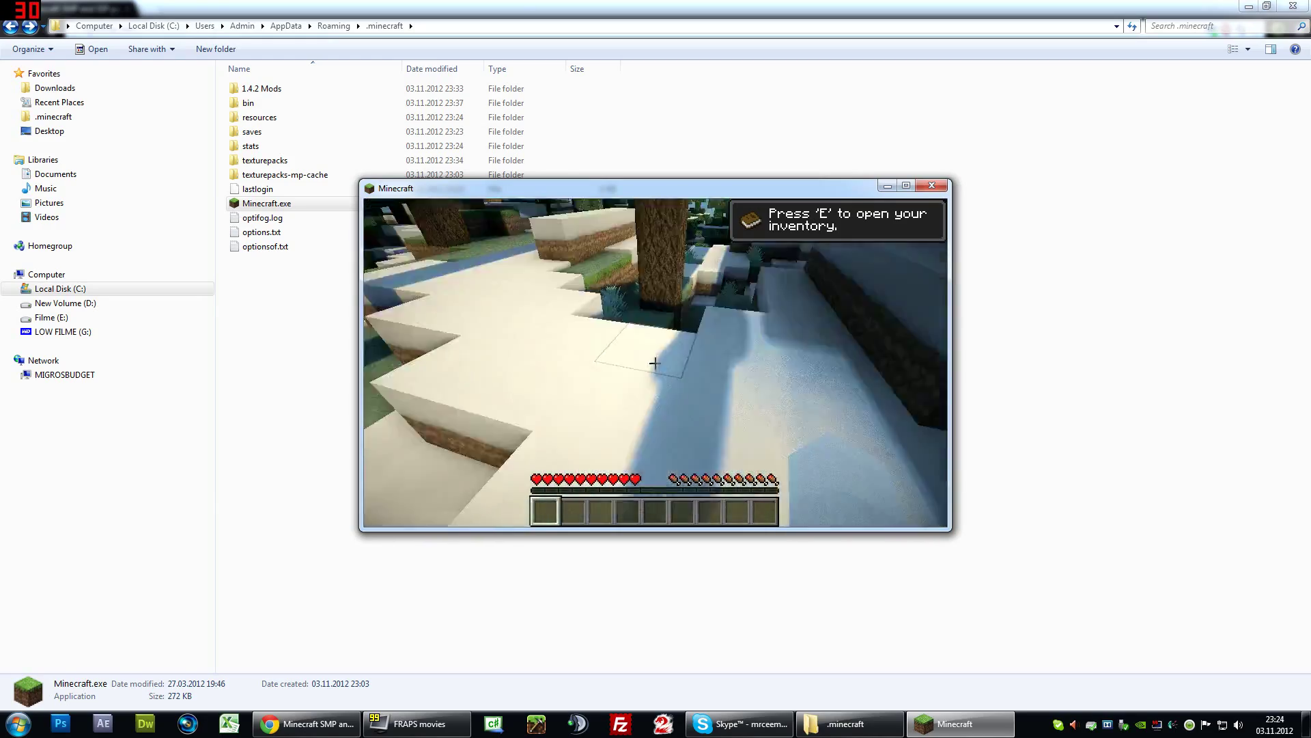
{"action": "key", "text": "w"}
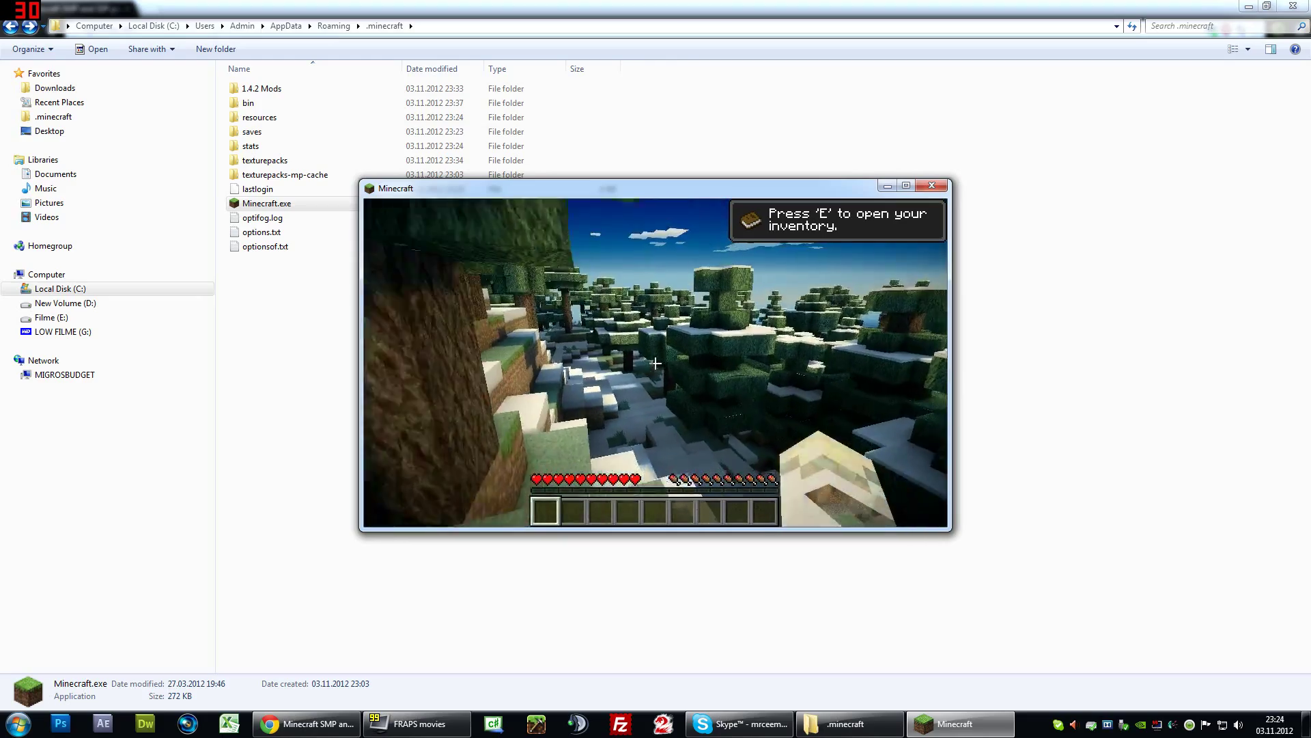
{"action": "key", "text": "w"}
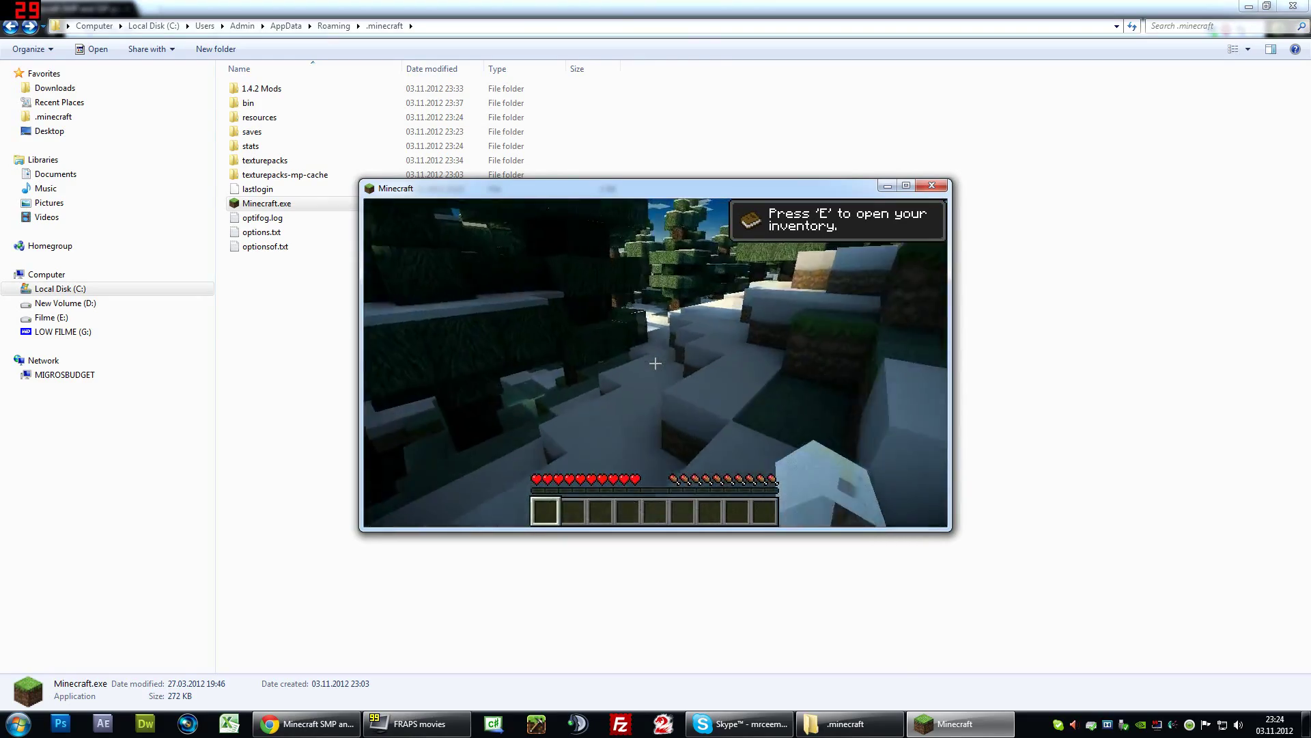
{"action": "key", "text": "w"}
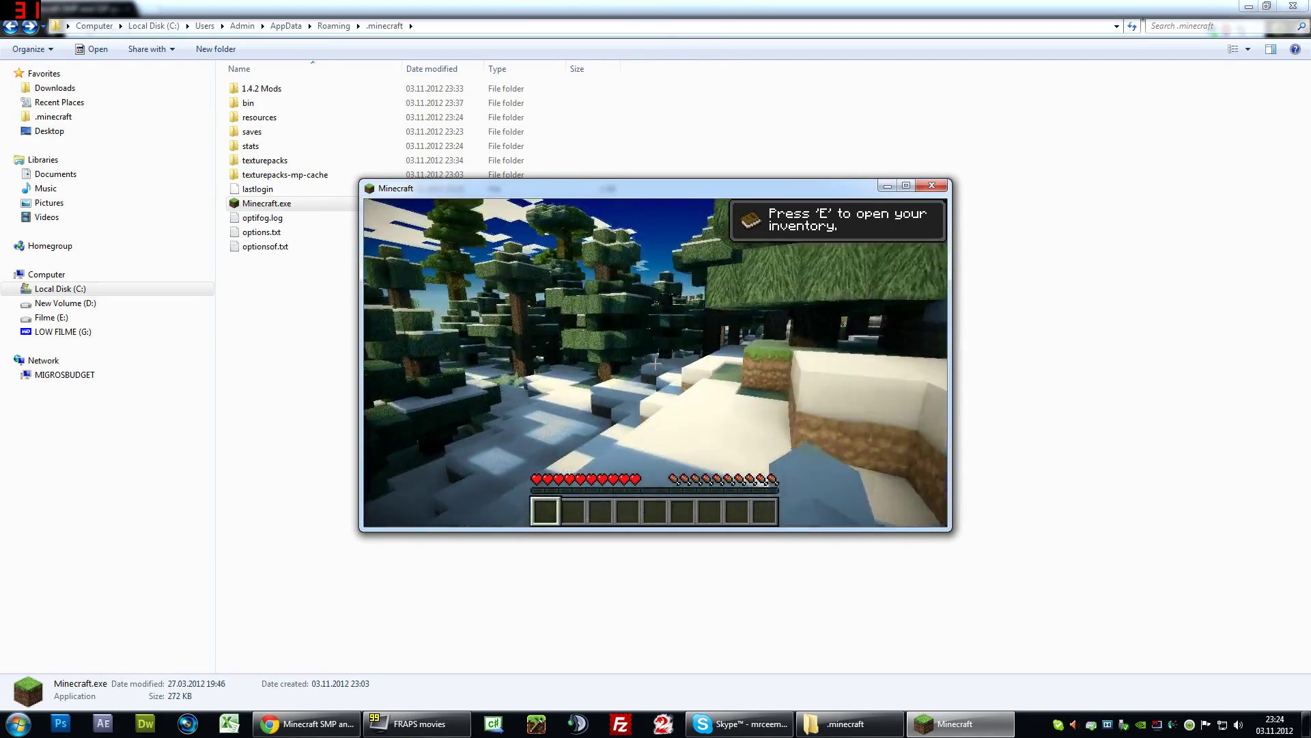
{"action": "key", "text": "w"}
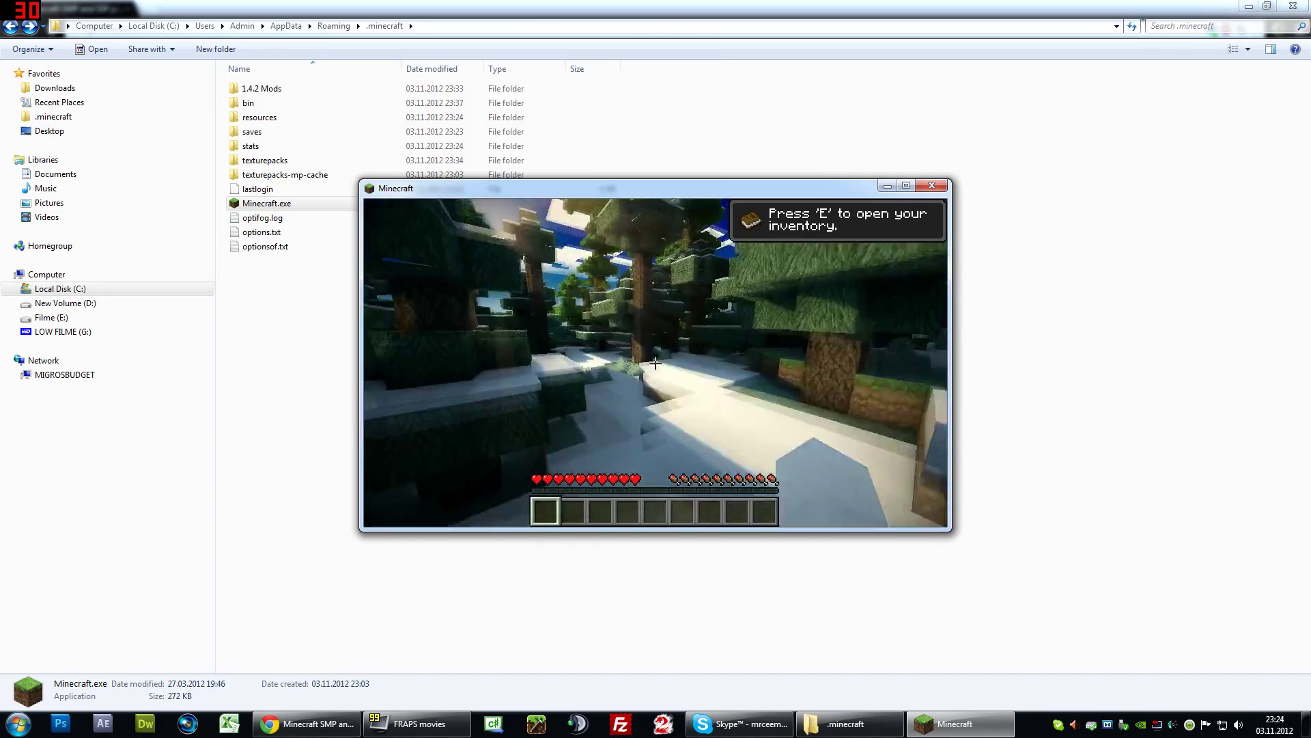
{"action": "key", "text": "w"}
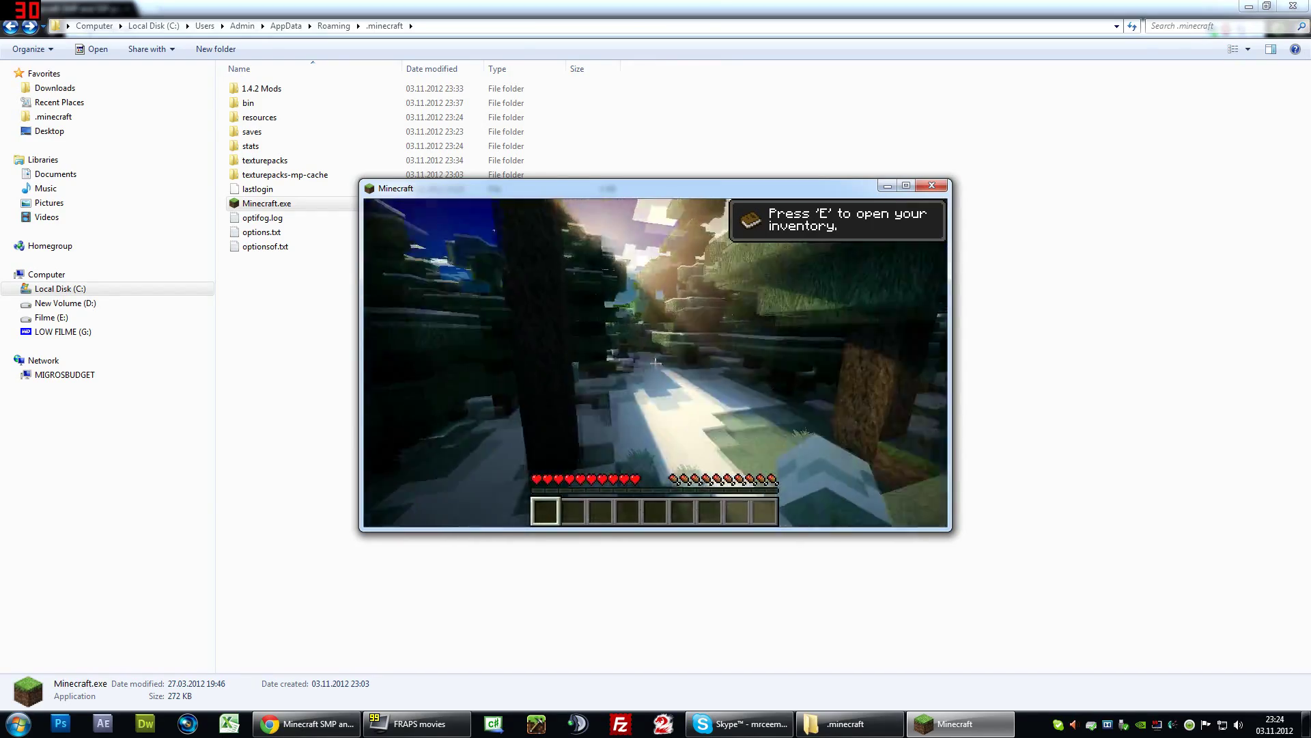
{"action": "key", "text": "w"}
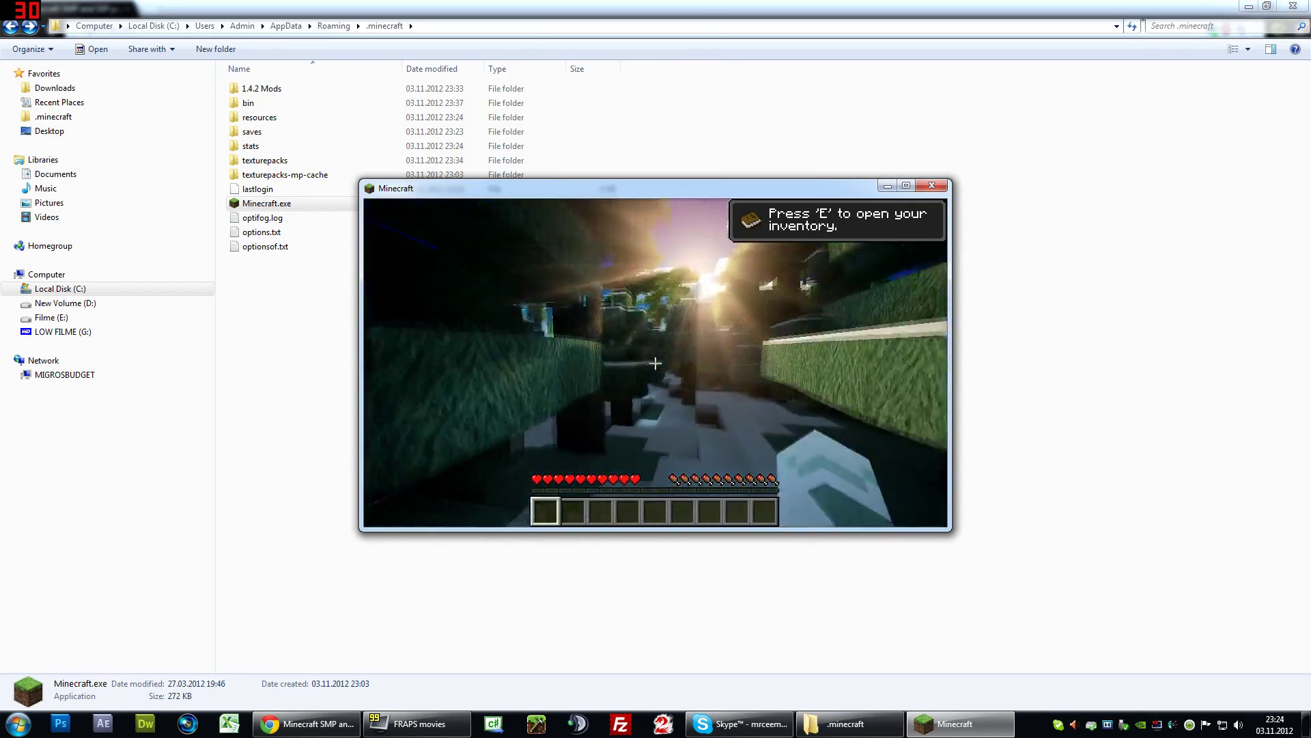
{"action": "key", "text": "w"}
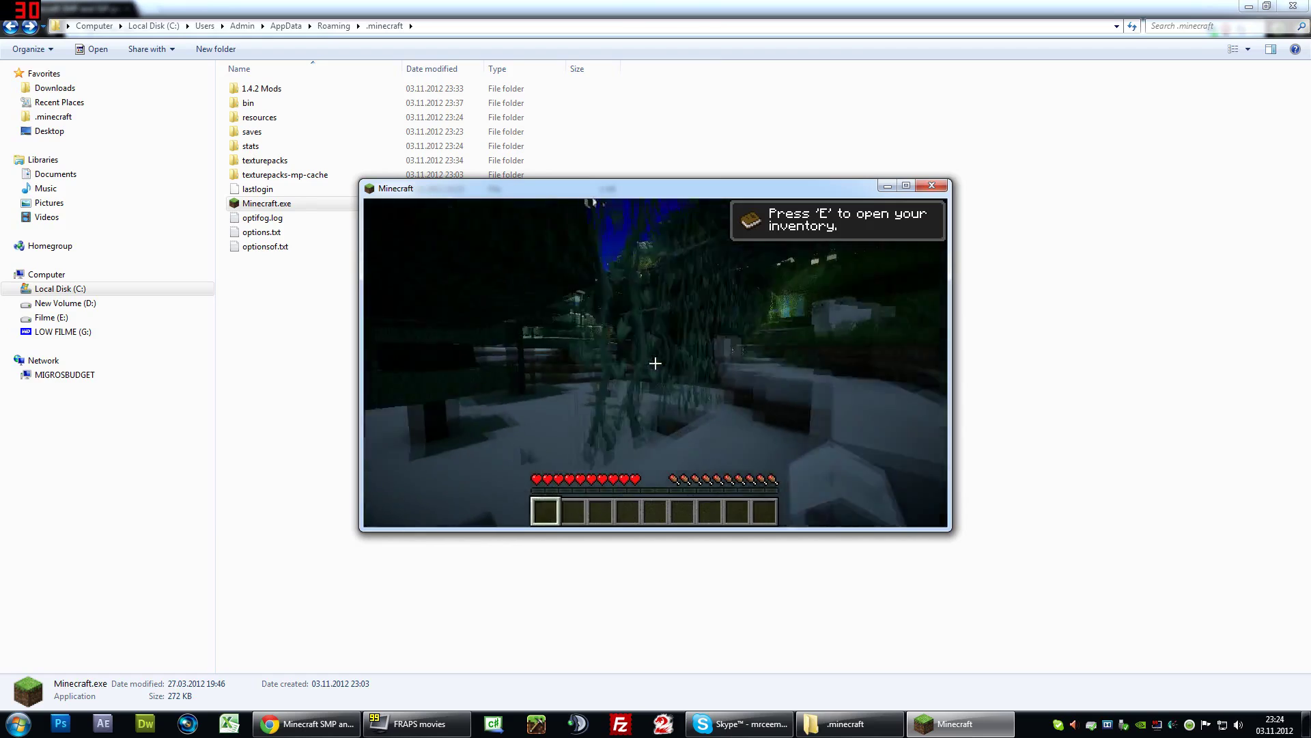
{"action": "key", "text": "w"}
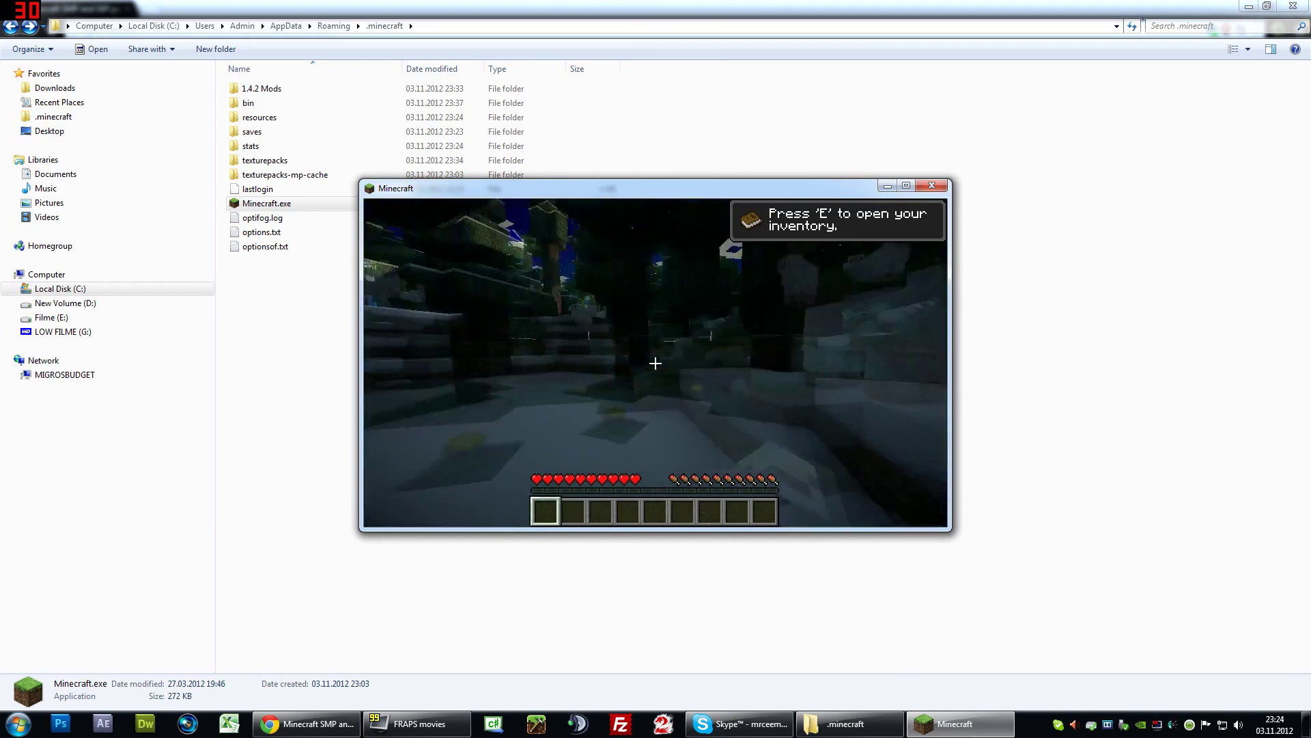
{"action": "key", "text": "w"}
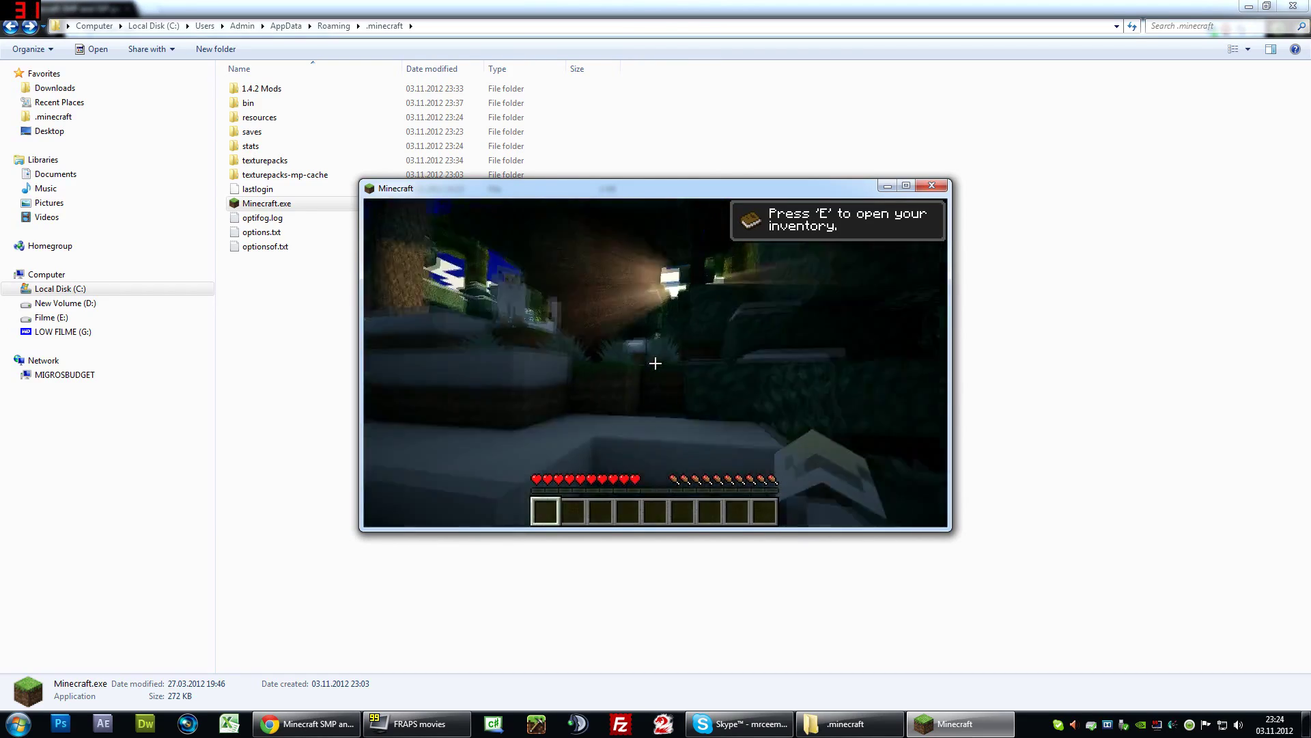
{"action": "key", "text": "w"}
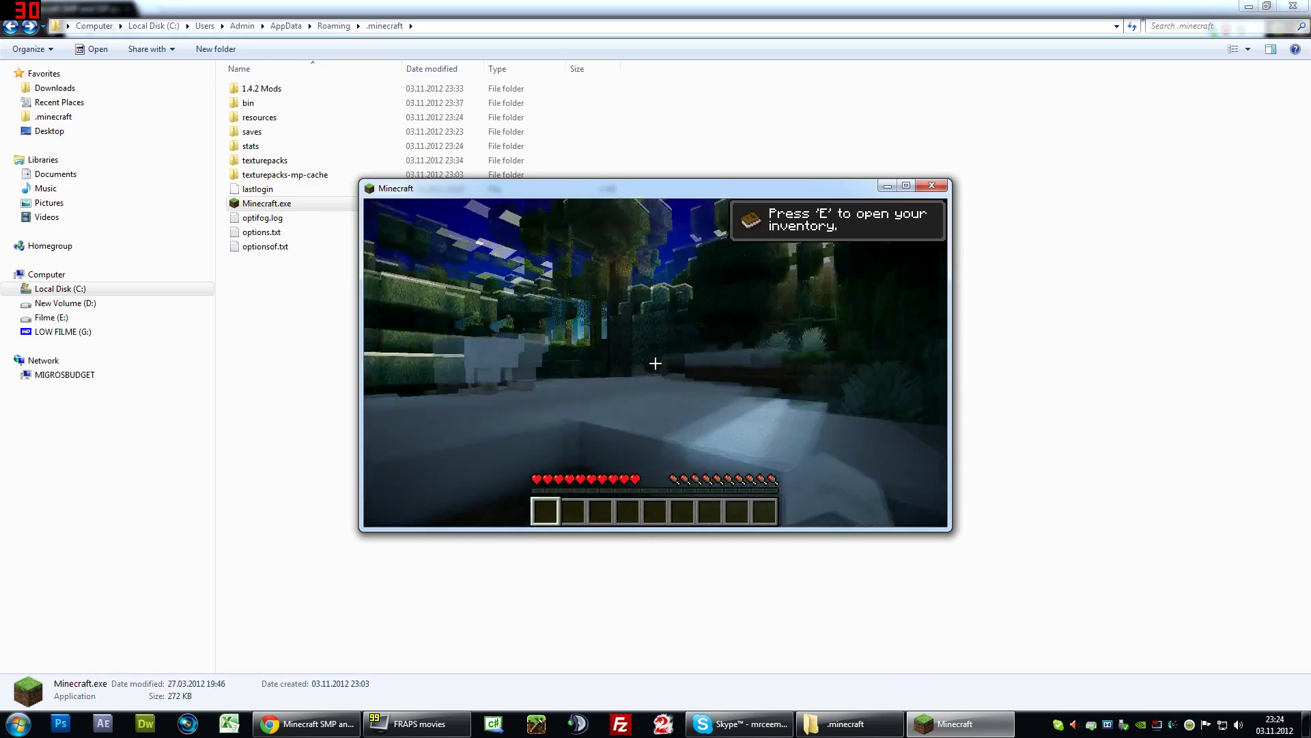
{"action": "key", "text": "w"}
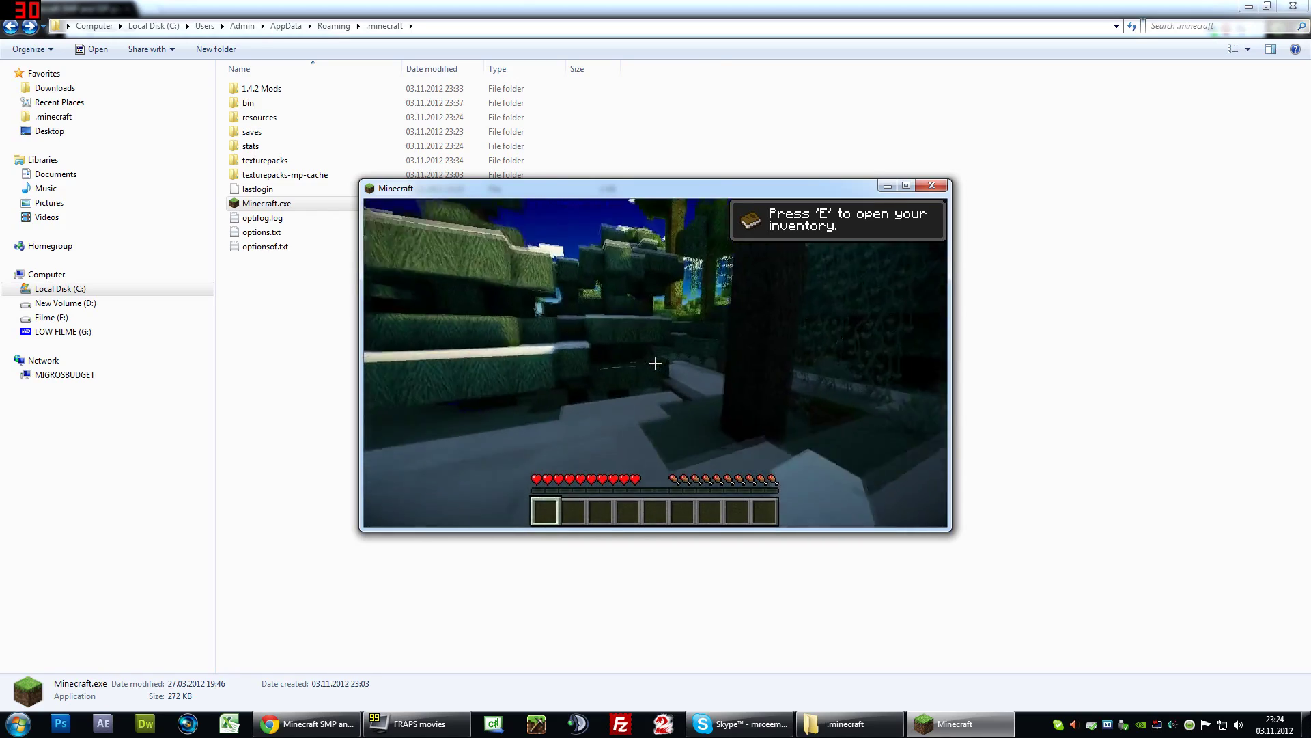
{"action": "key", "text": "w"}
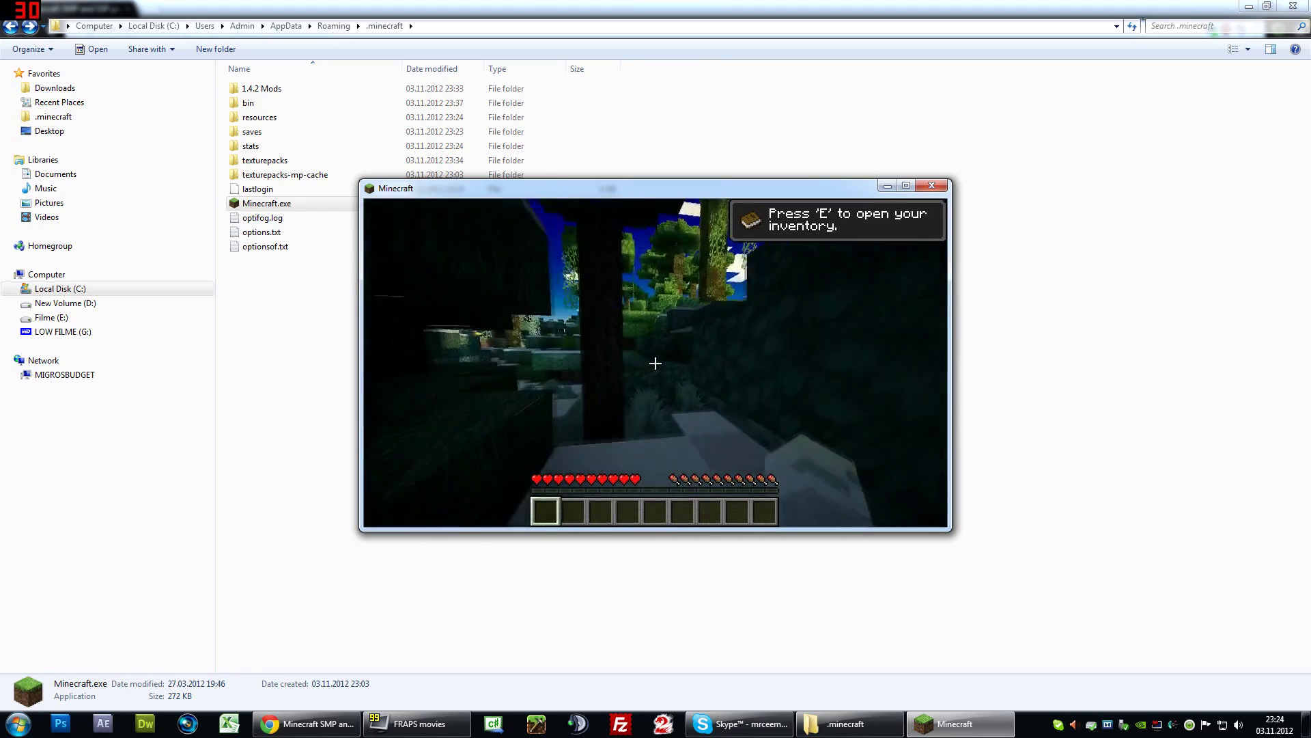
{"action": "key", "text": "w"}
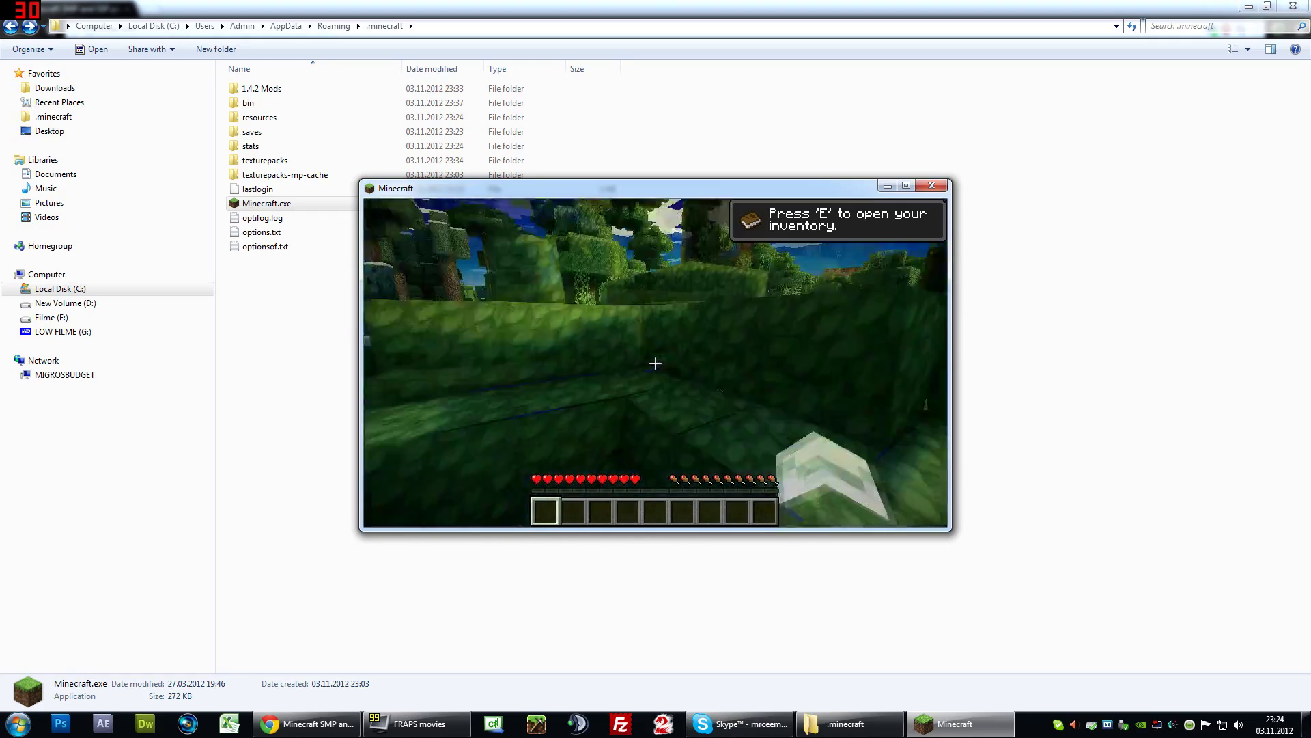
{"action": "key", "text": "w"}
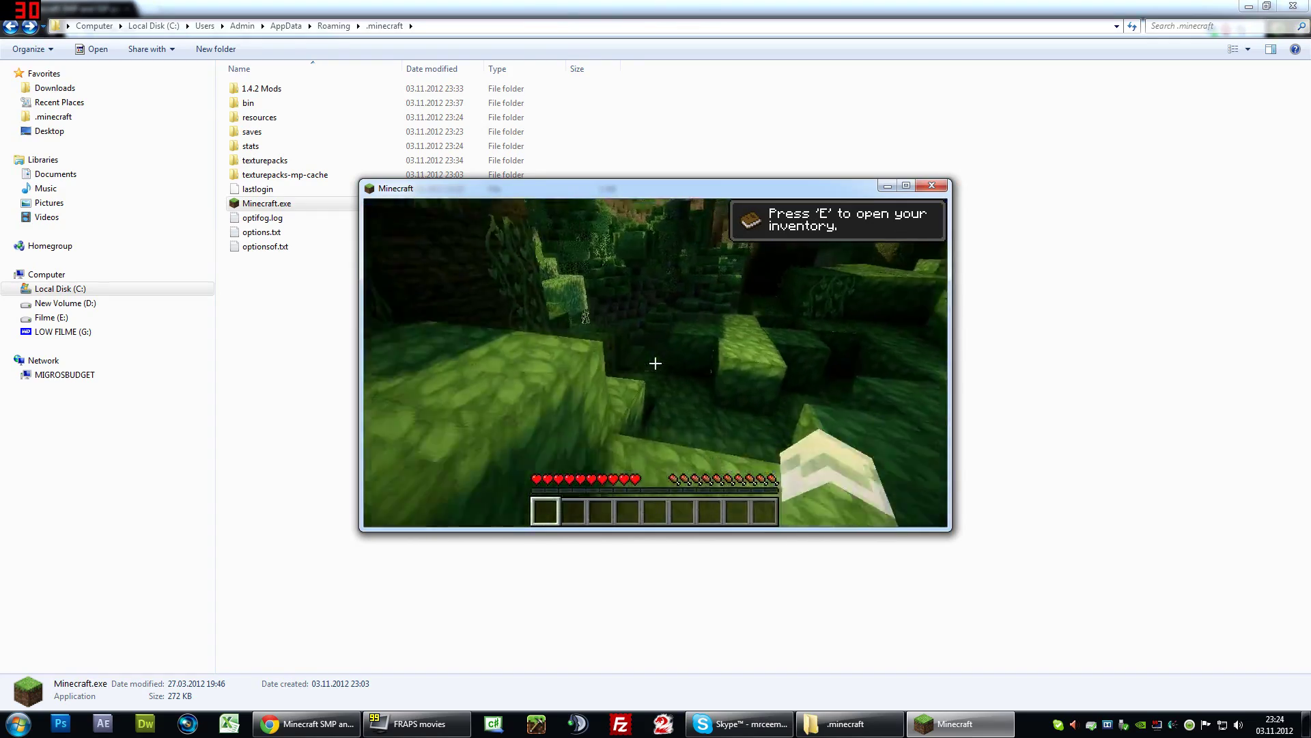
{"action": "key", "text": "w"}
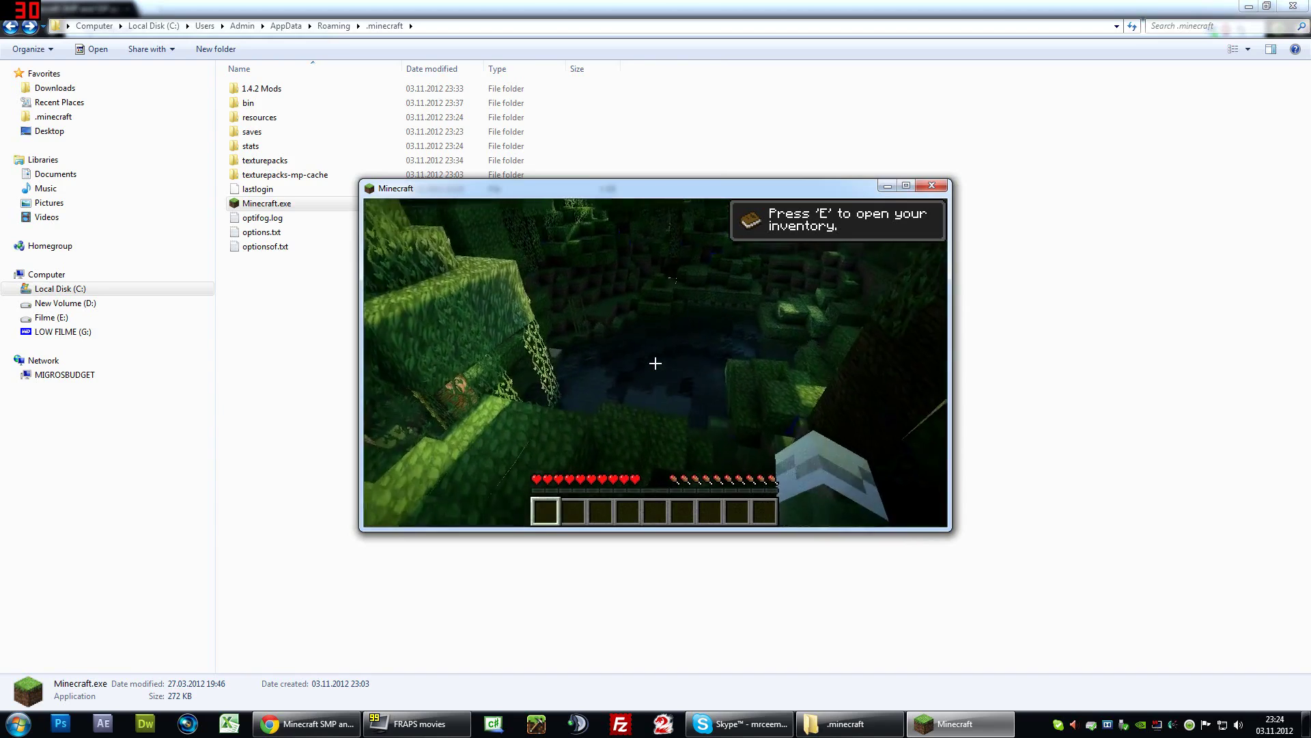